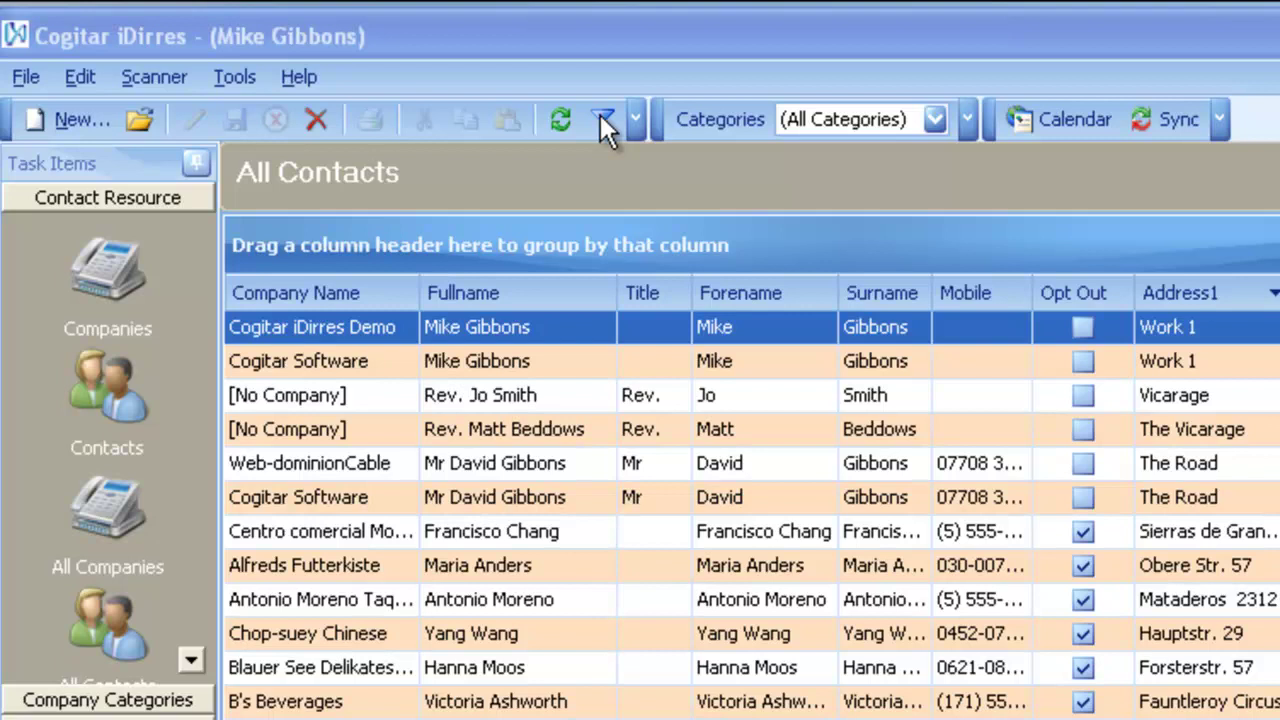
Turn on the auto filter row for the All Contacts grid and view the Auto Filter option among the edit commands.
click(603, 118)
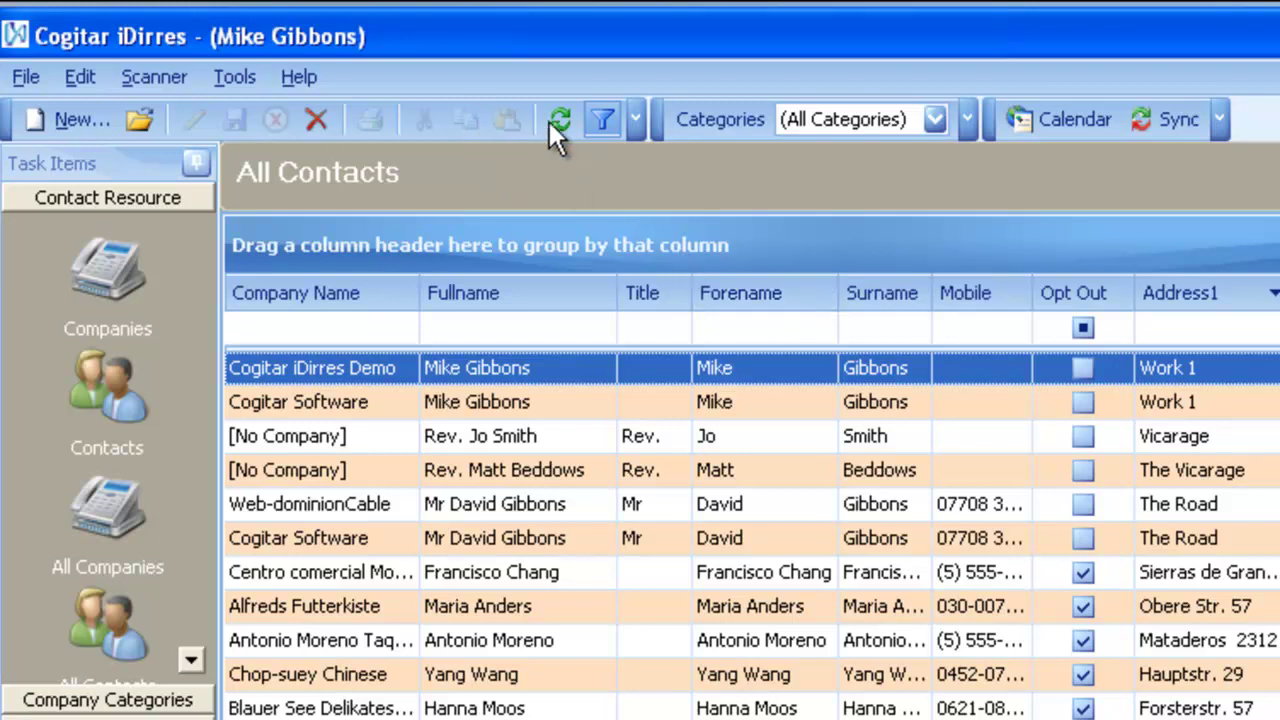
click(84, 79)
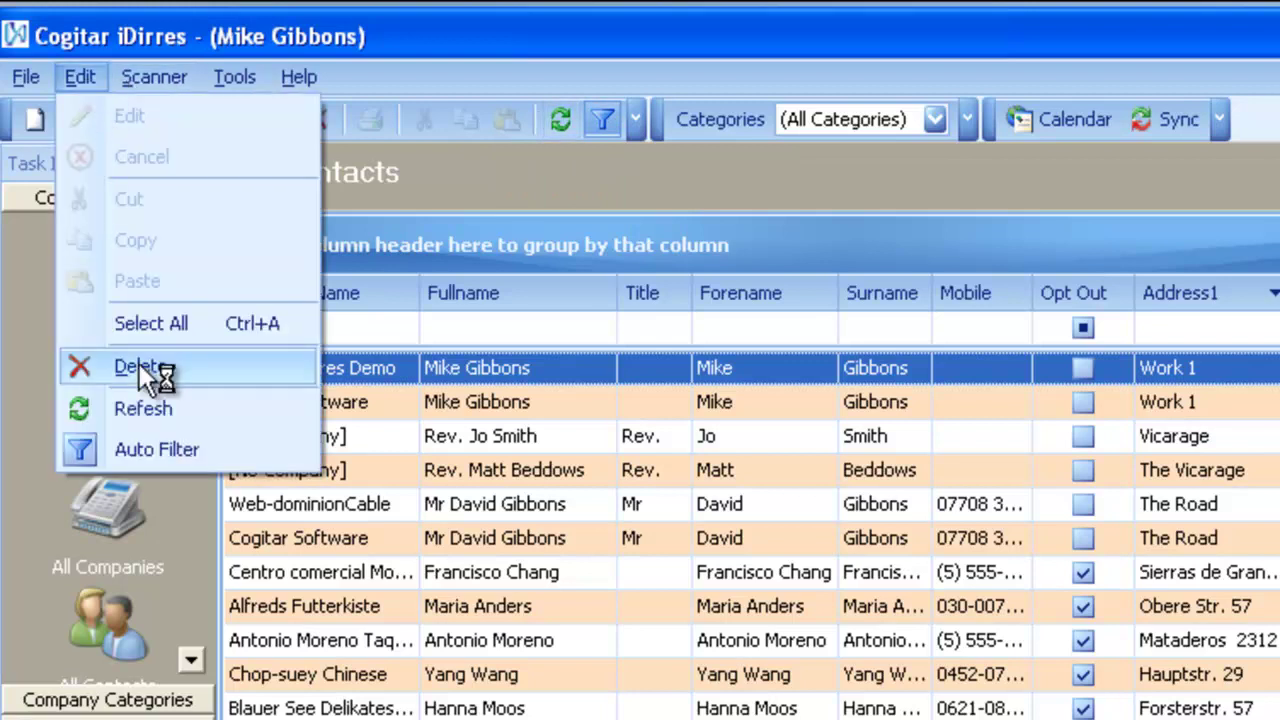
click(137, 450)
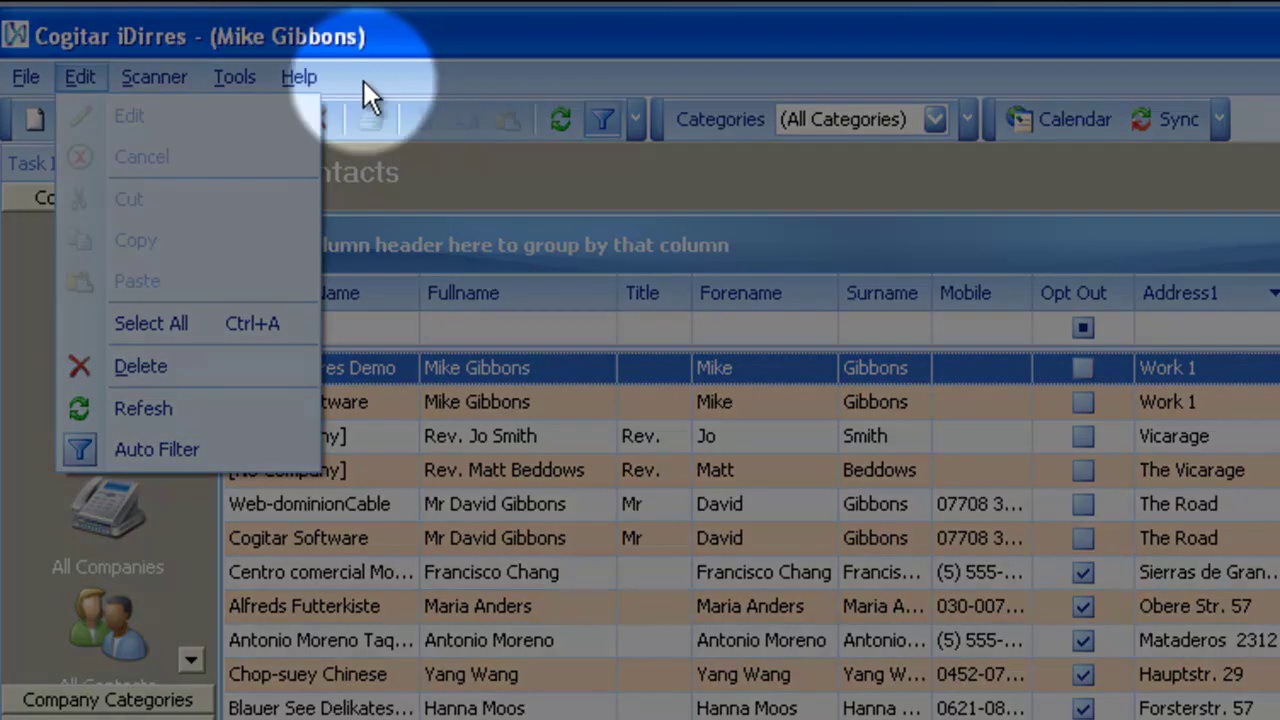
Show the StatusBar, and open the toolbar customization dialog and close it without making changes.
right_click(402, 68)
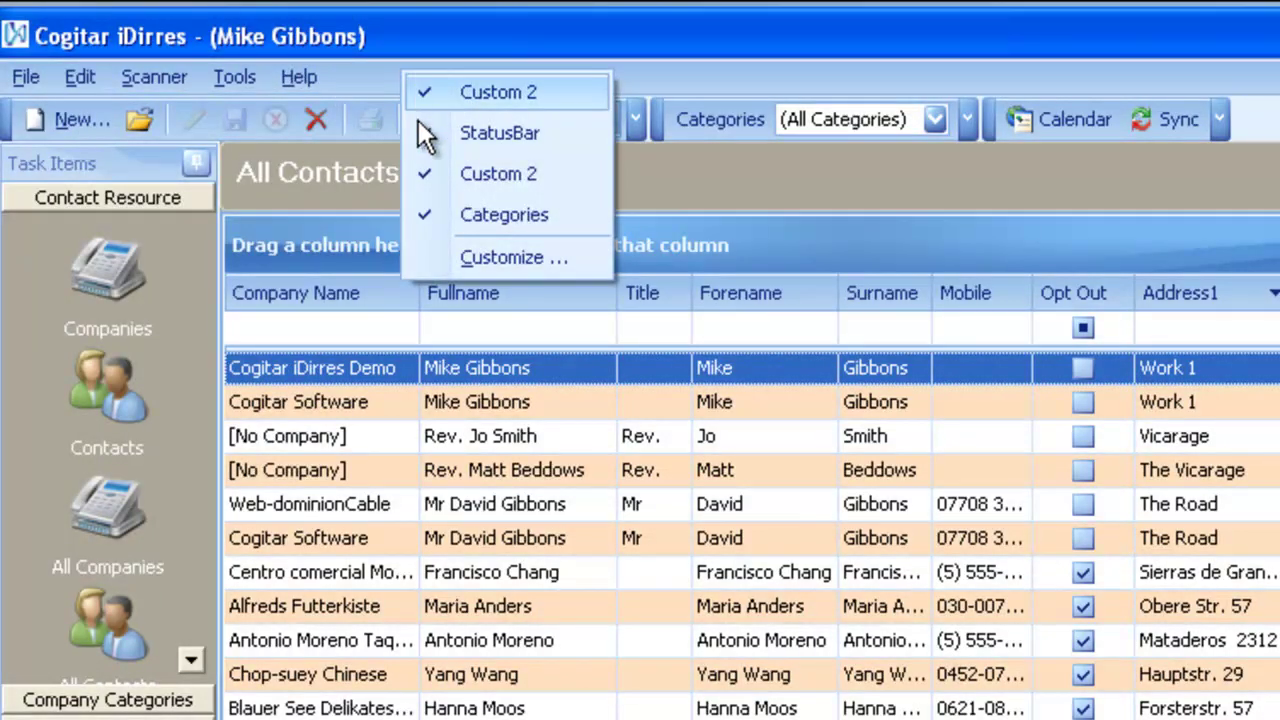
click(420, 131)
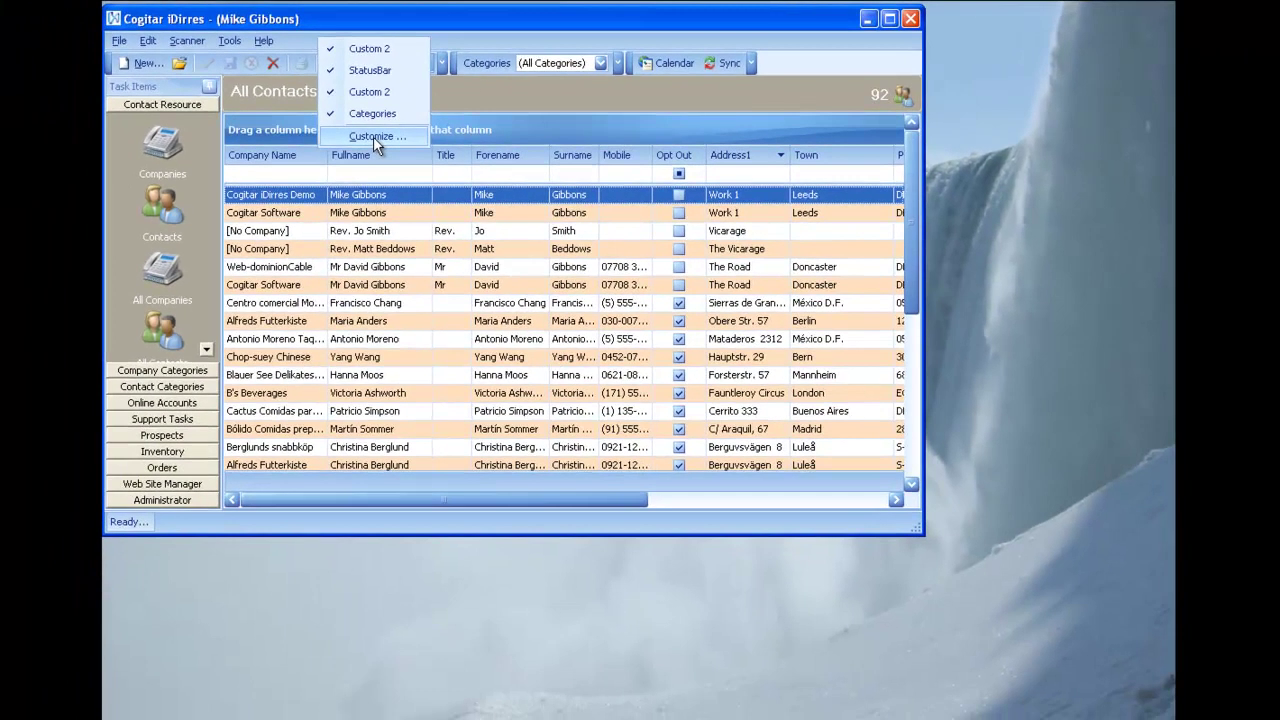
click(373, 136)
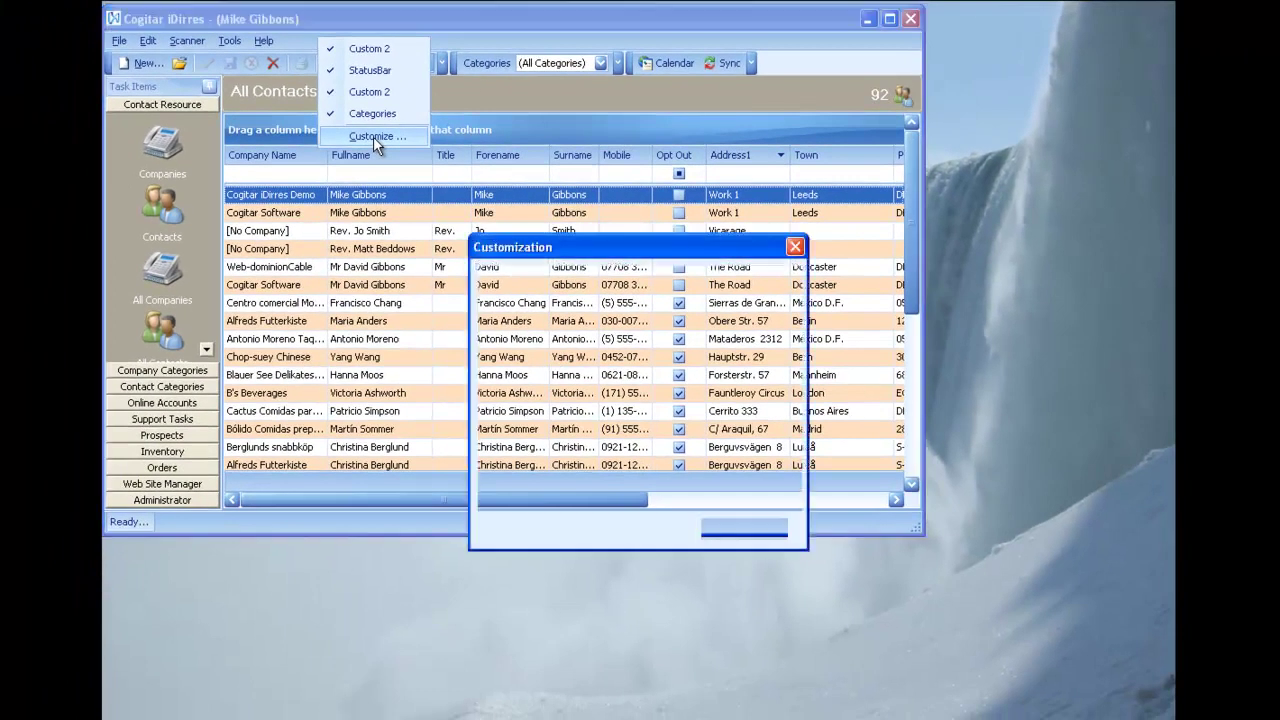
click(795, 246)
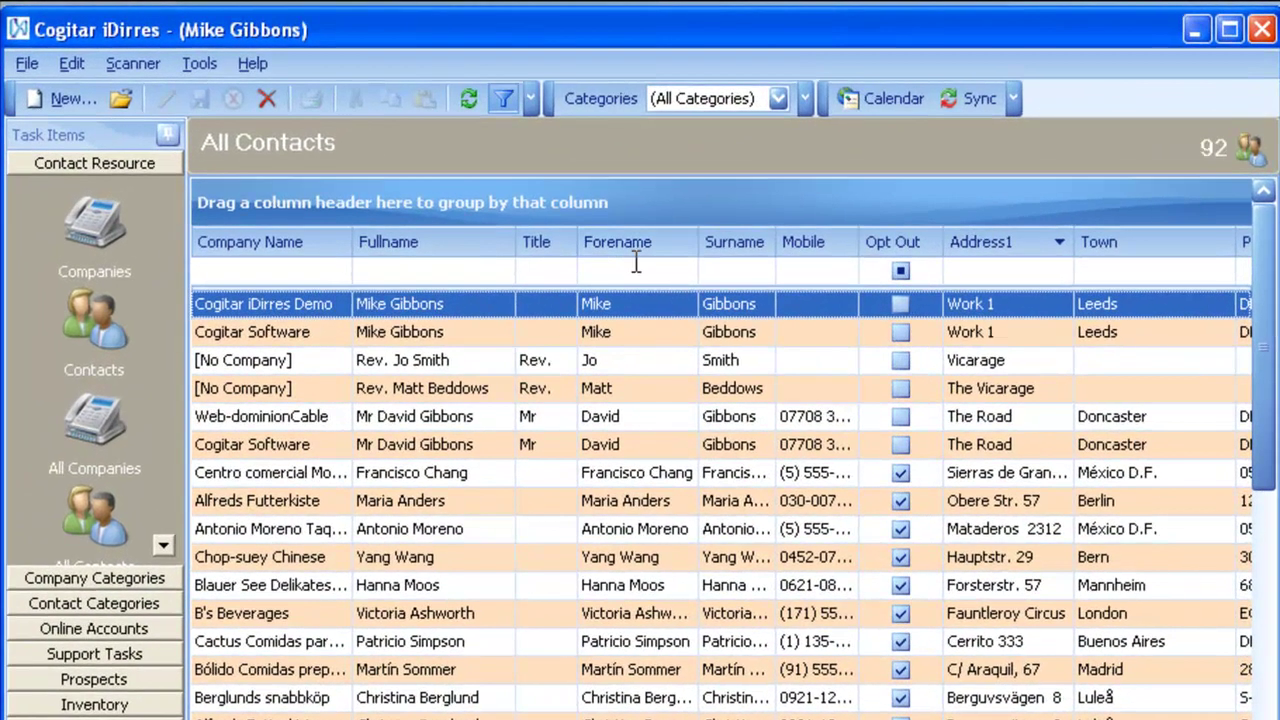
Filter the contacts by entering "mi" for Forename in the auto filter row.
click(635, 266)
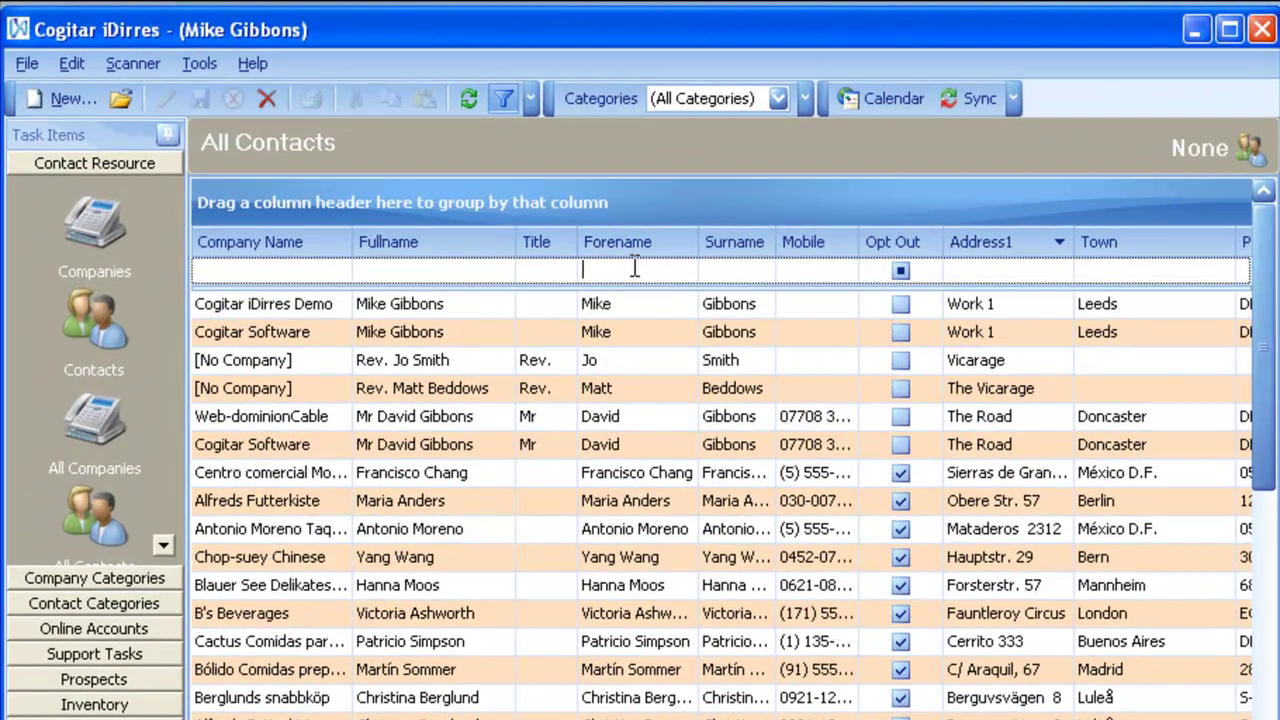
text(mi)
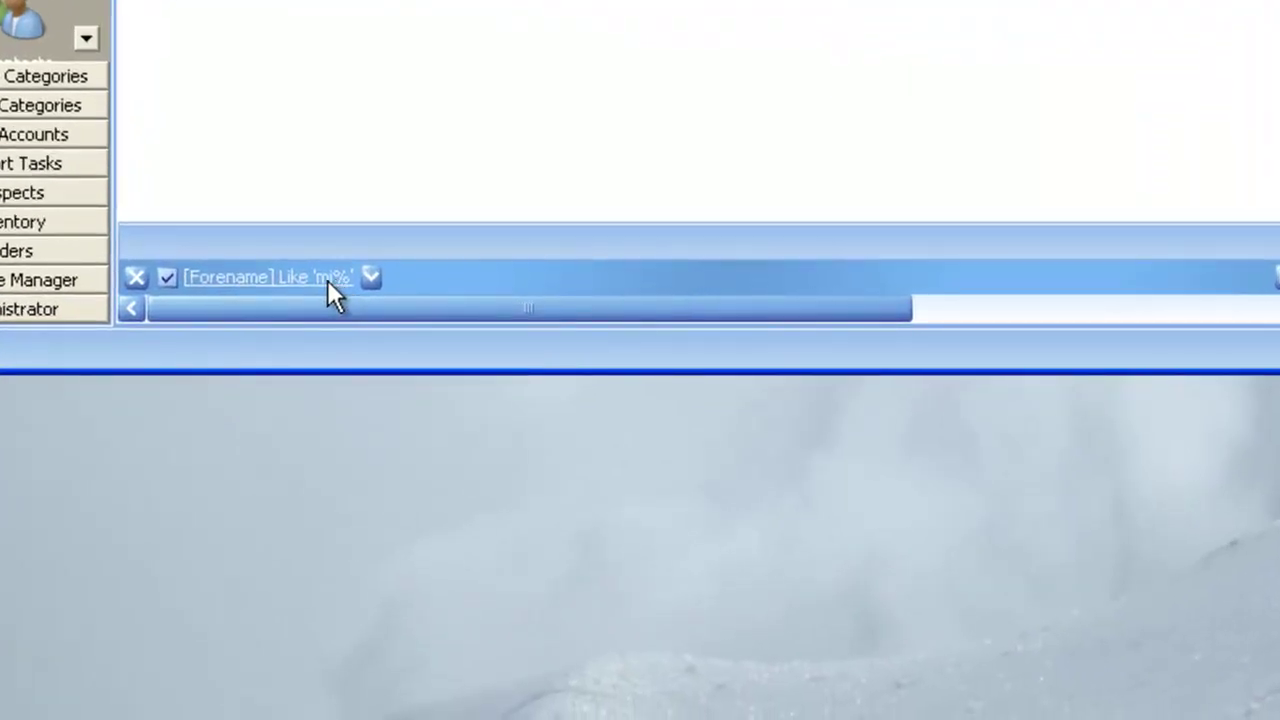
View the list of recently used filters, and switch the current Forename filter off and on again.
click(327, 279)
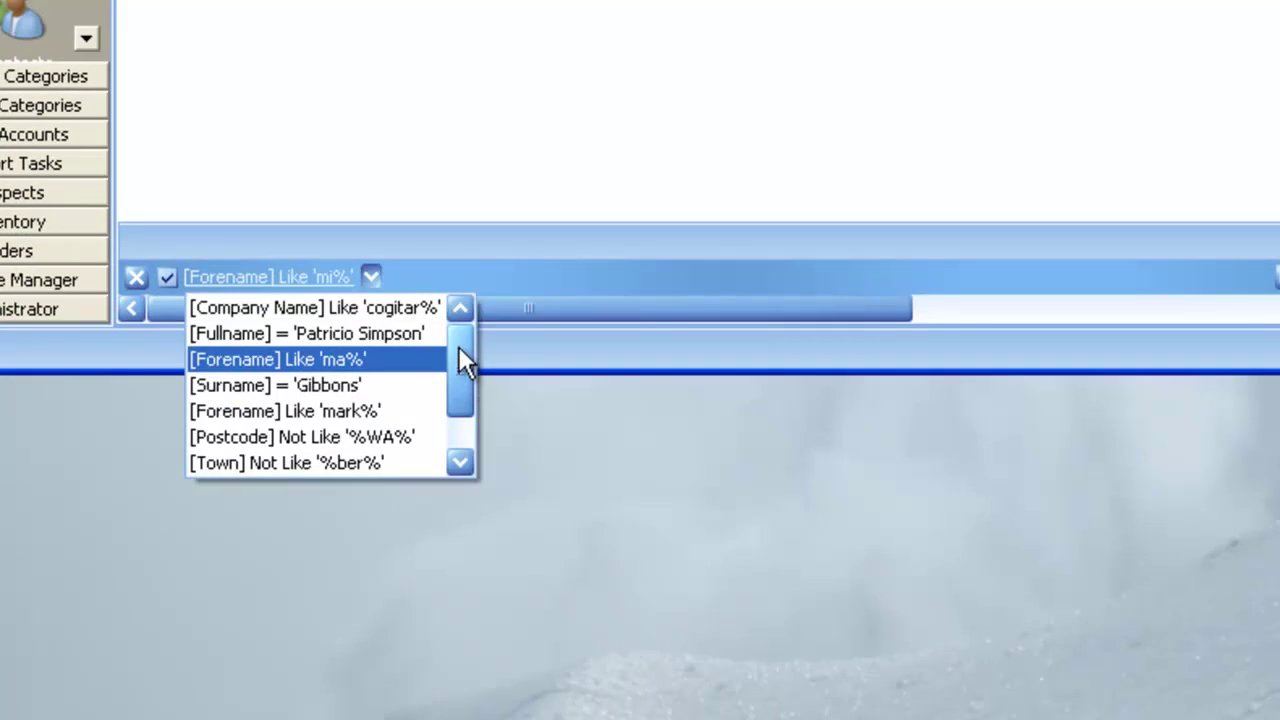
mouse_move(459, 346)
mouse_down()
mouse_move(458, 399)
mouse_move(452, 351)
mouse_up()
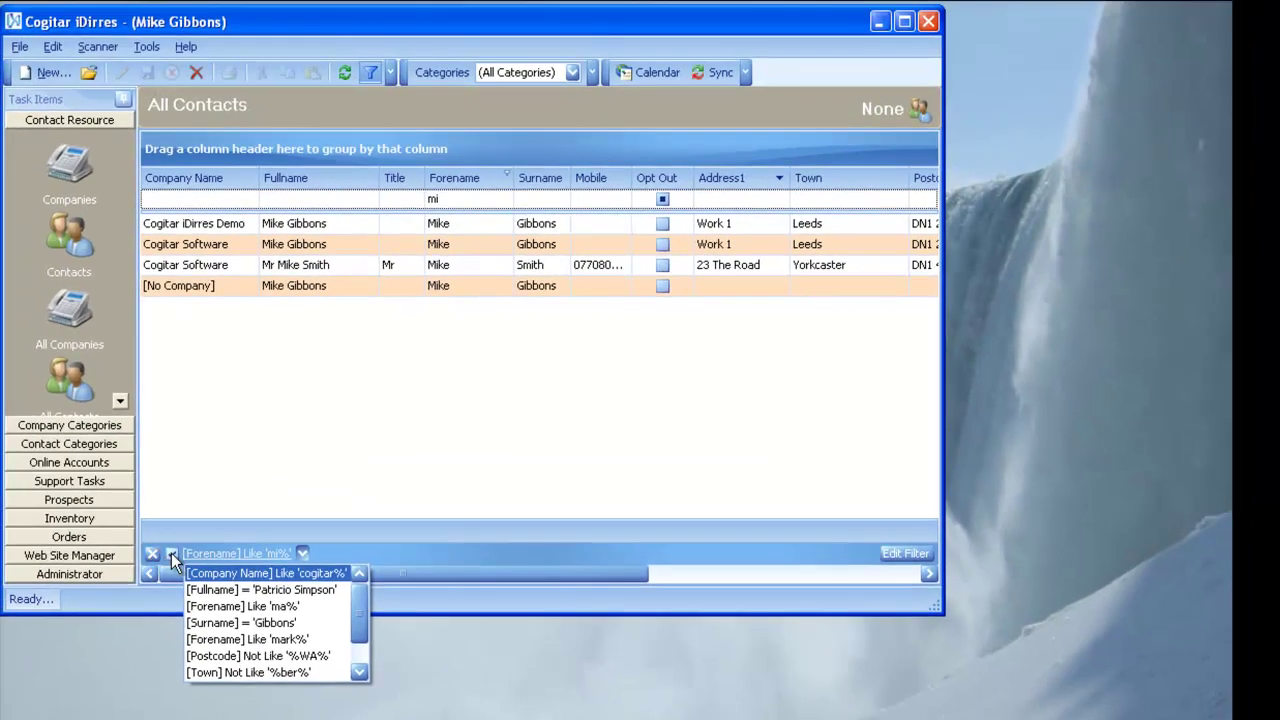
click(172, 554)
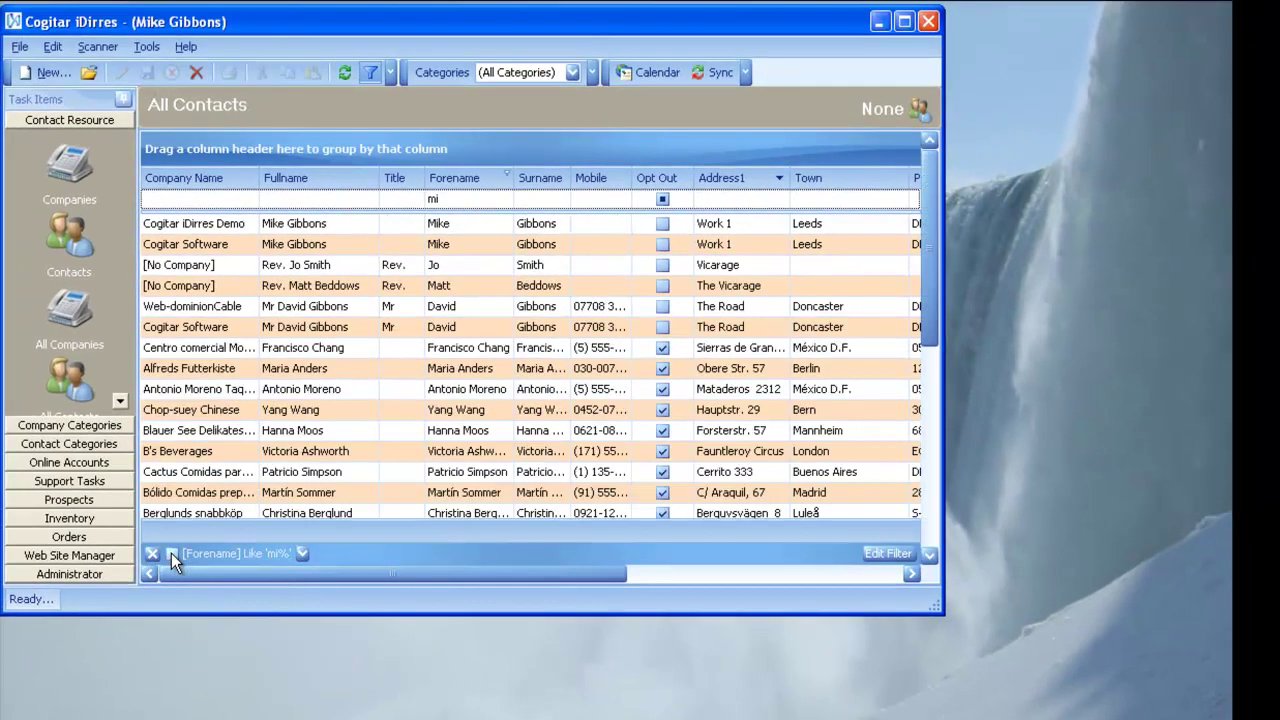
click(172, 554)
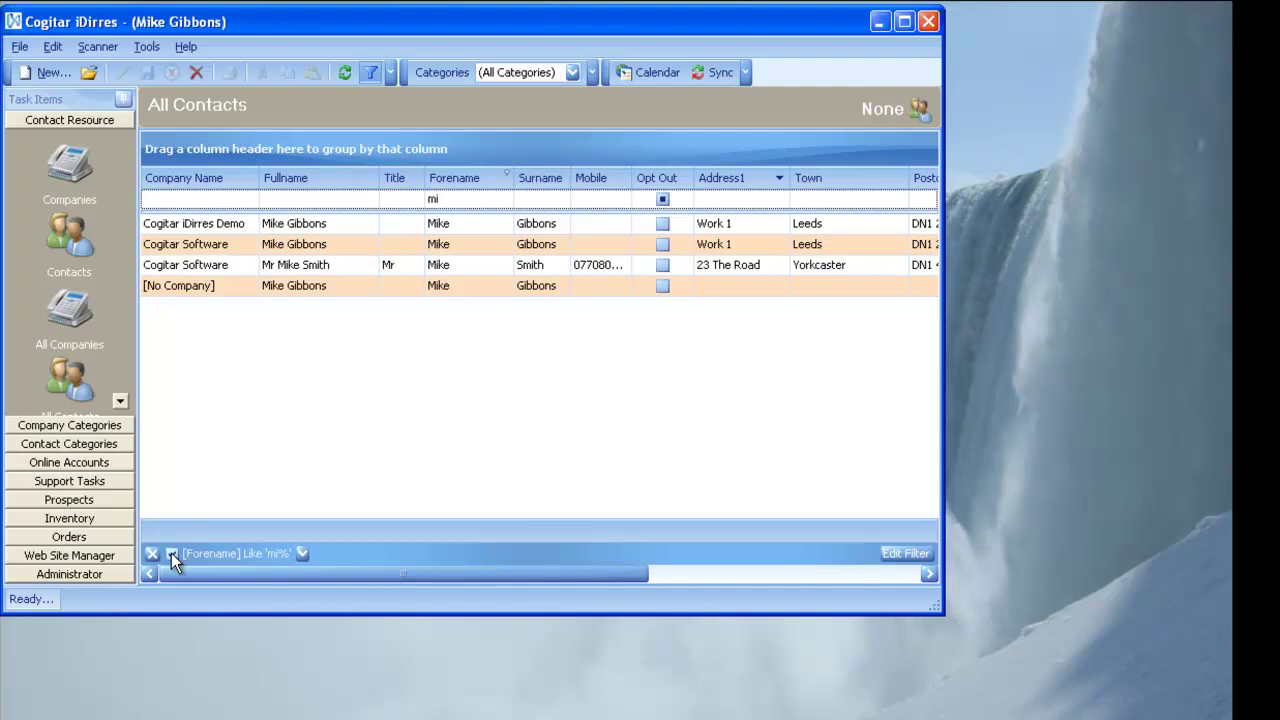
Change the Forename filter in the auto filter row to a contact's first name, and clear the filter.
click(475, 199)
text(mark)
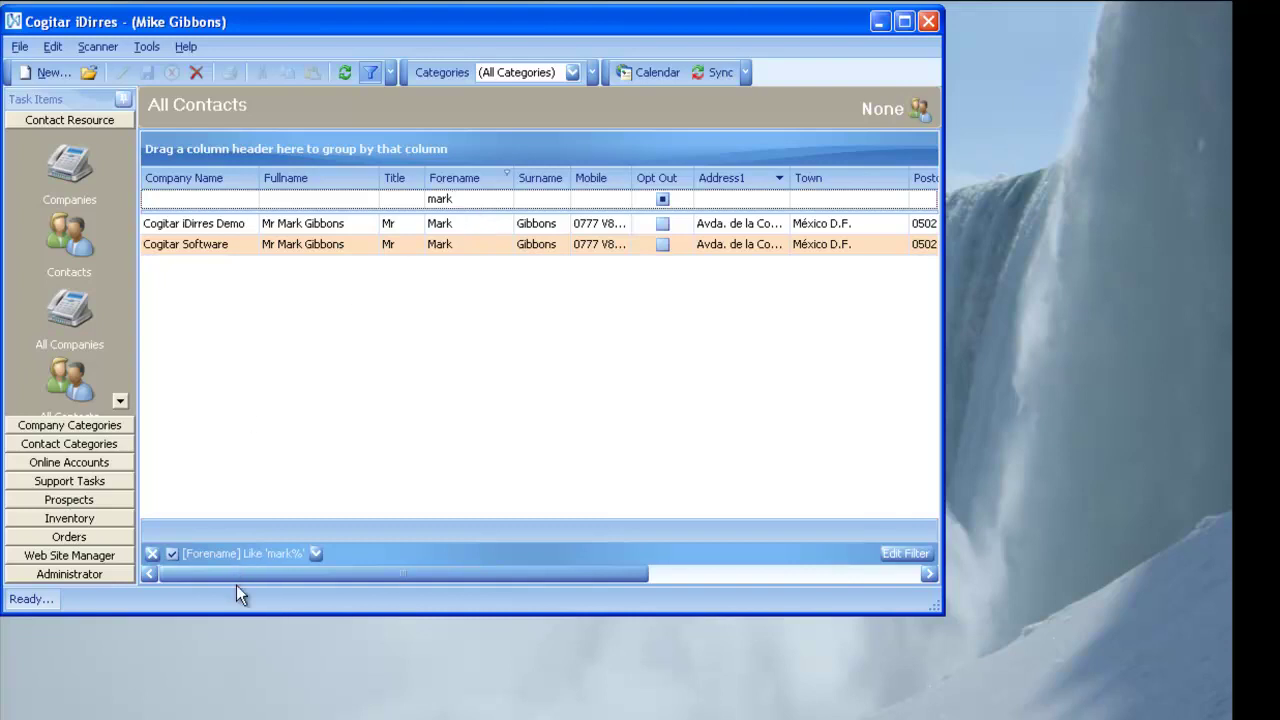
click(153, 554)
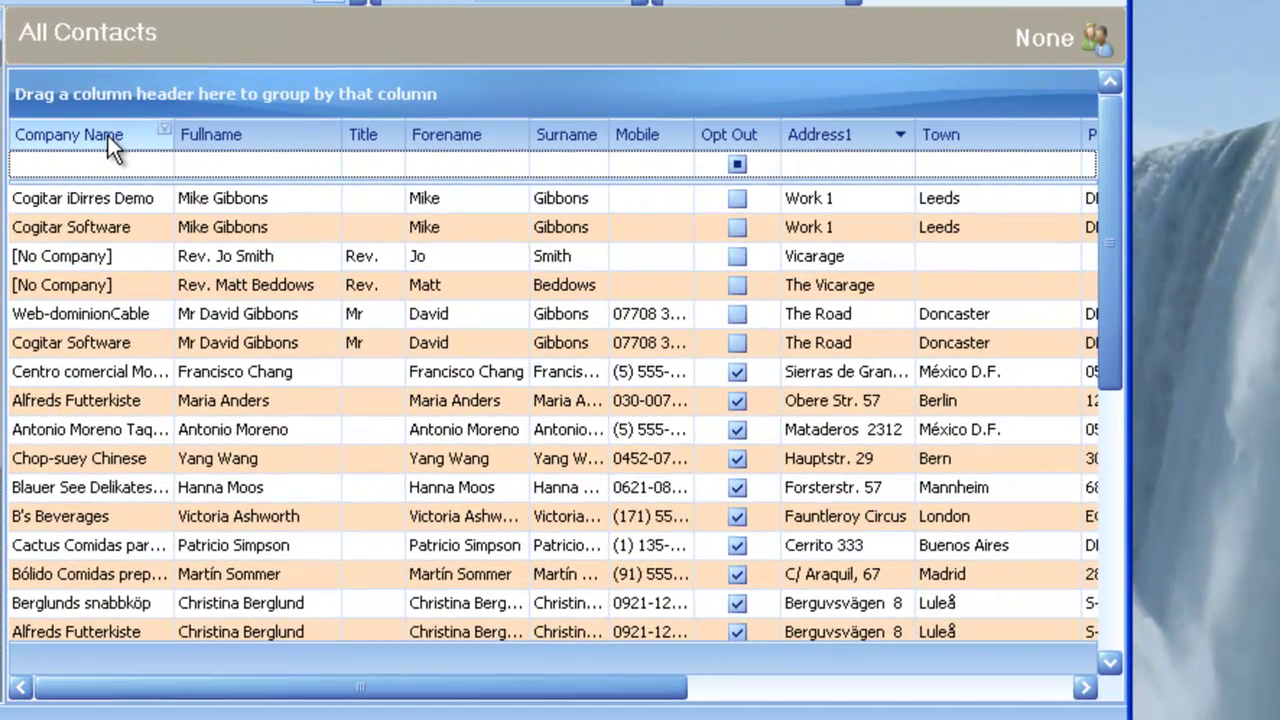
In the Filter Editor, replace the default condition with one where Forename begins with a contact's first name.
right_click(212, 179)
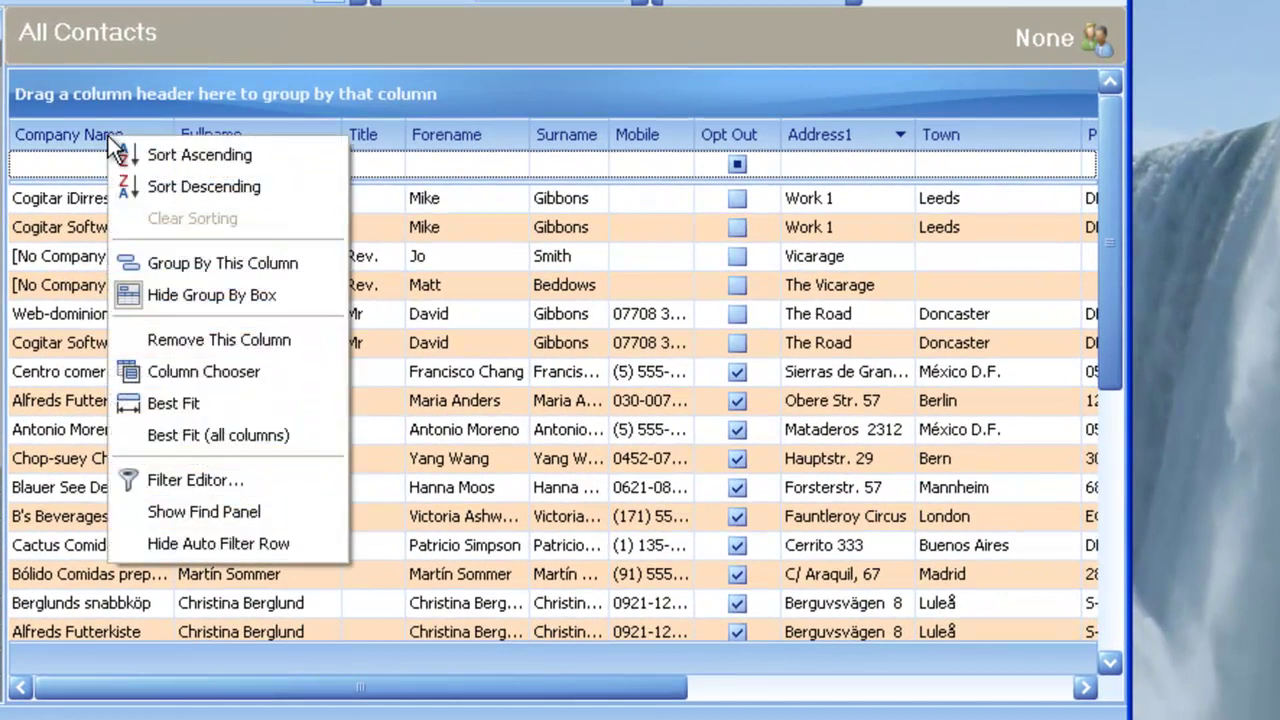
click(200, 484)
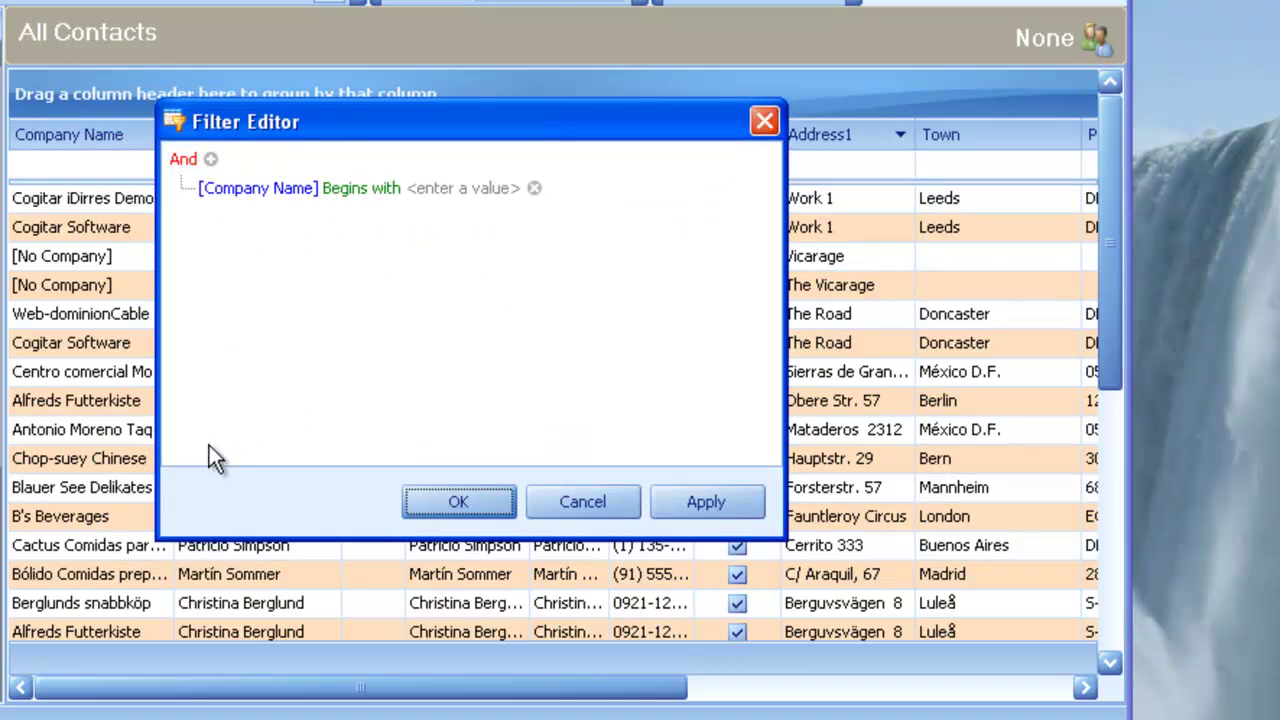
key(Delete)
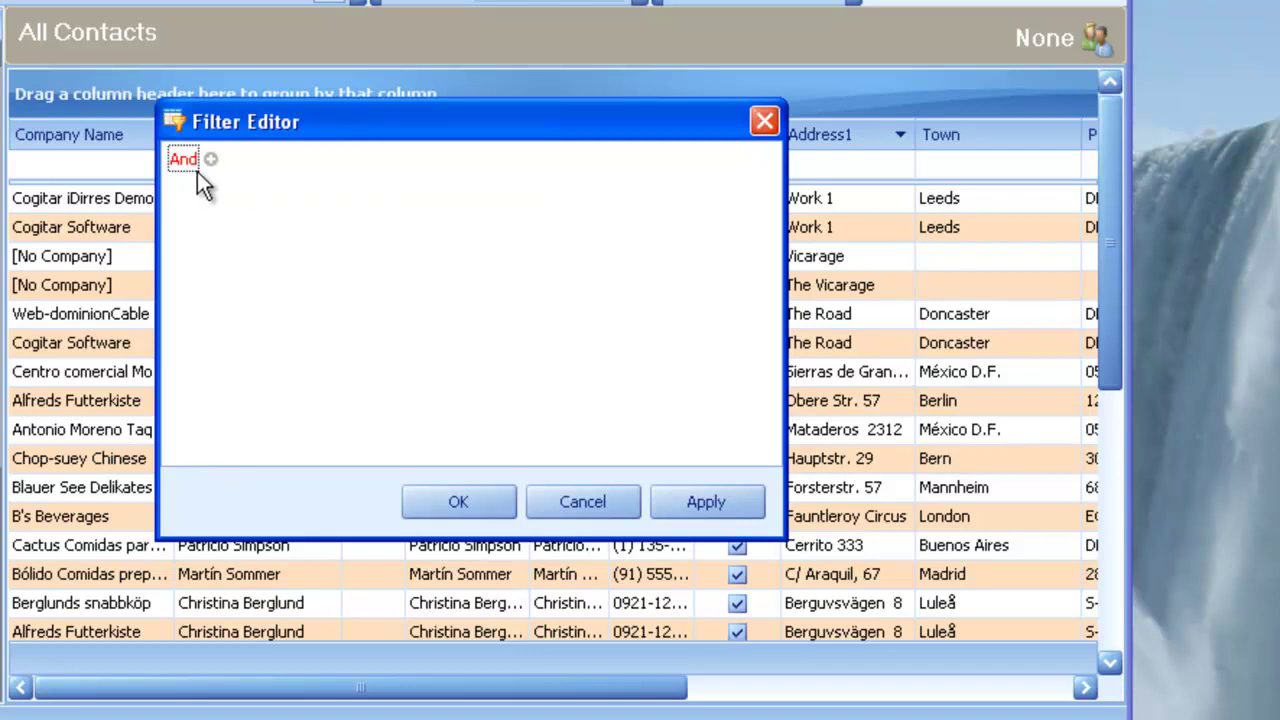
click(211, 160)
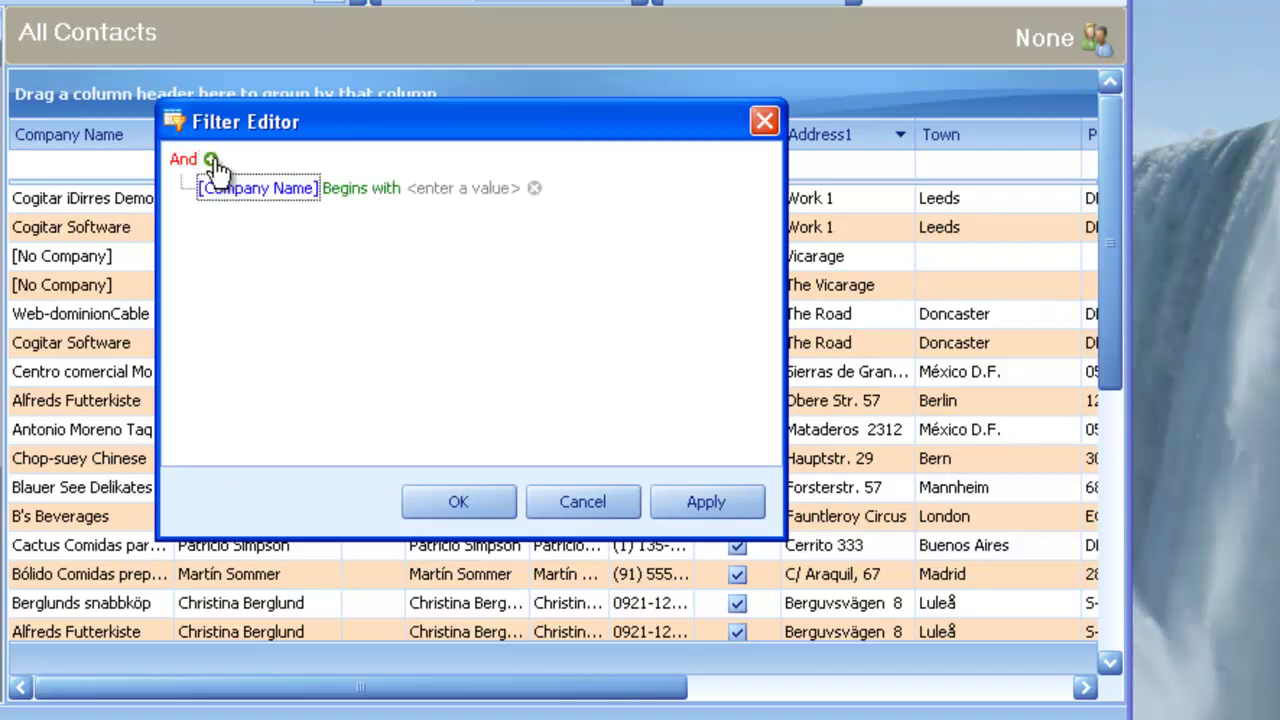
click(272, 192)
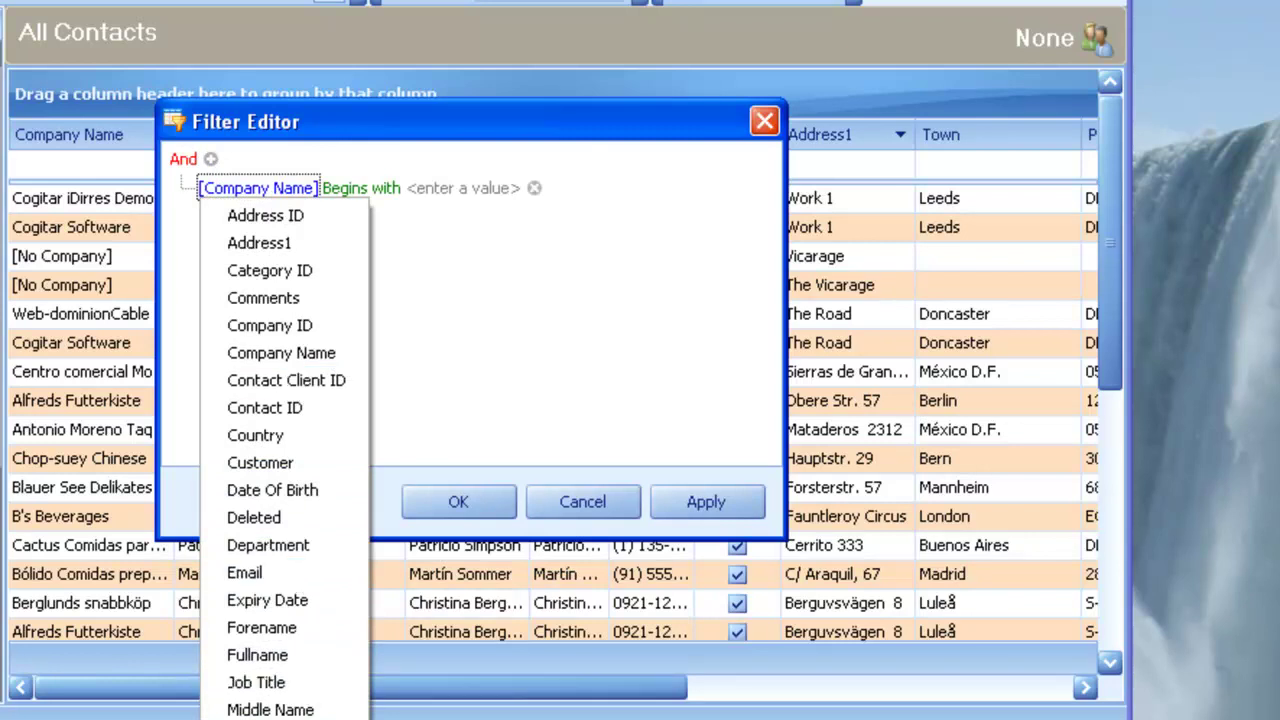
click(252, 624)
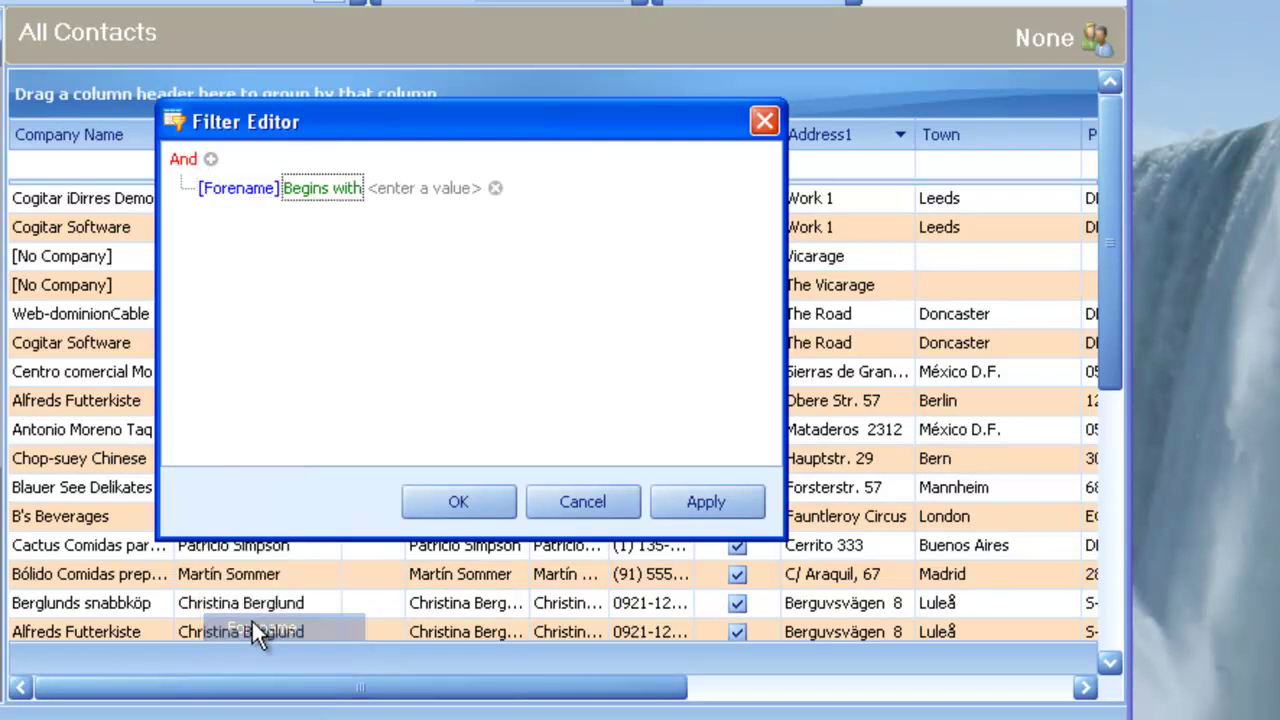
click(414, 188)
text(mark)
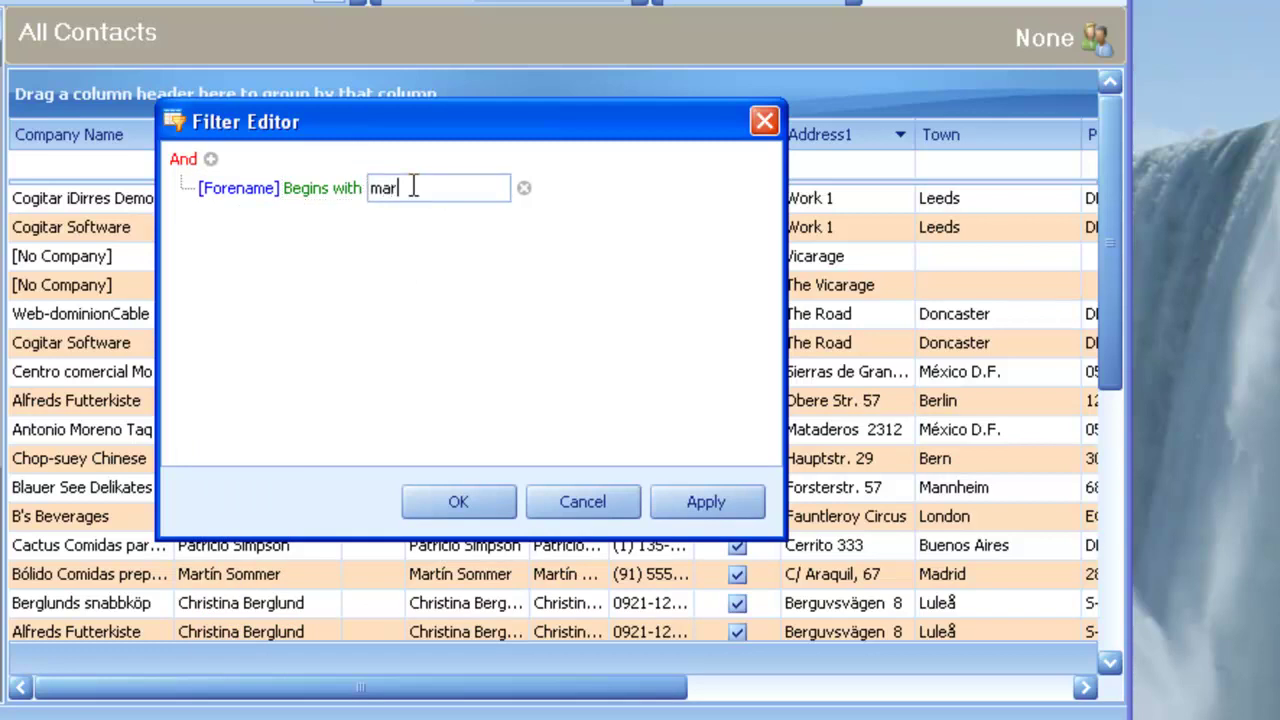
click(562, 196)
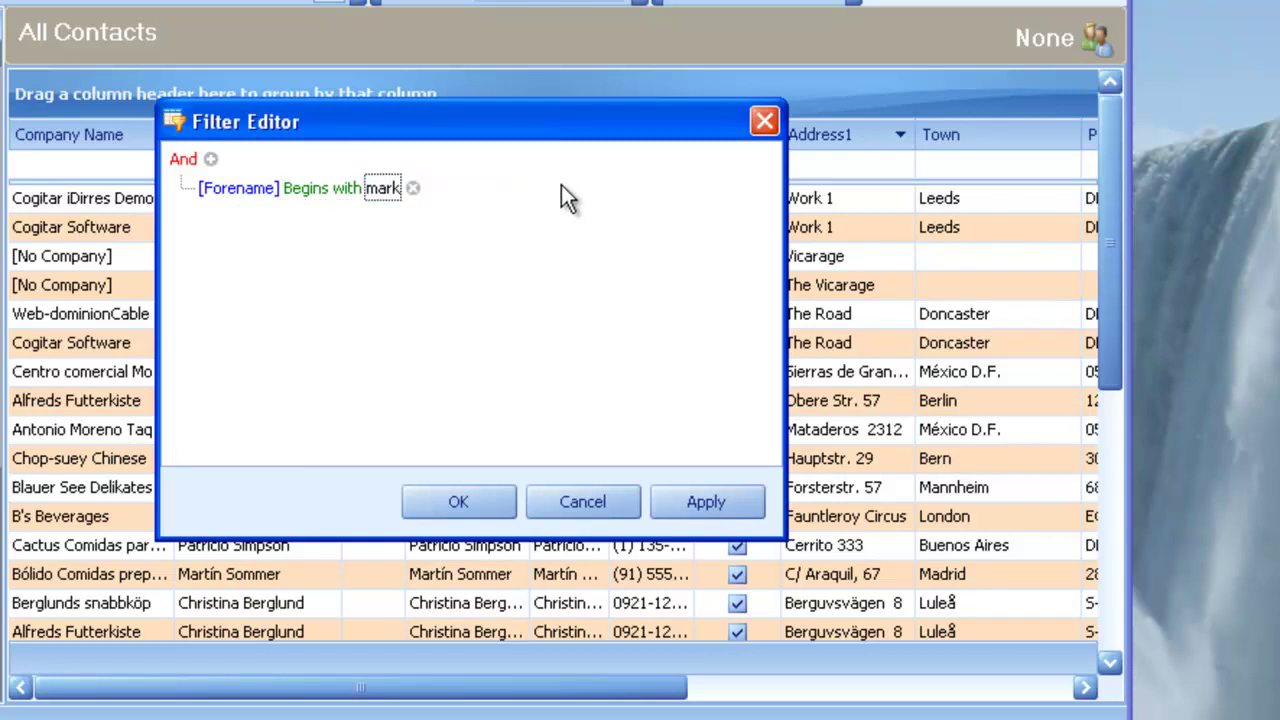
Add a nested And group where Company Name begins with "cogitar", apply the combined filter to the contacts, and clear it.
click(186, 158)
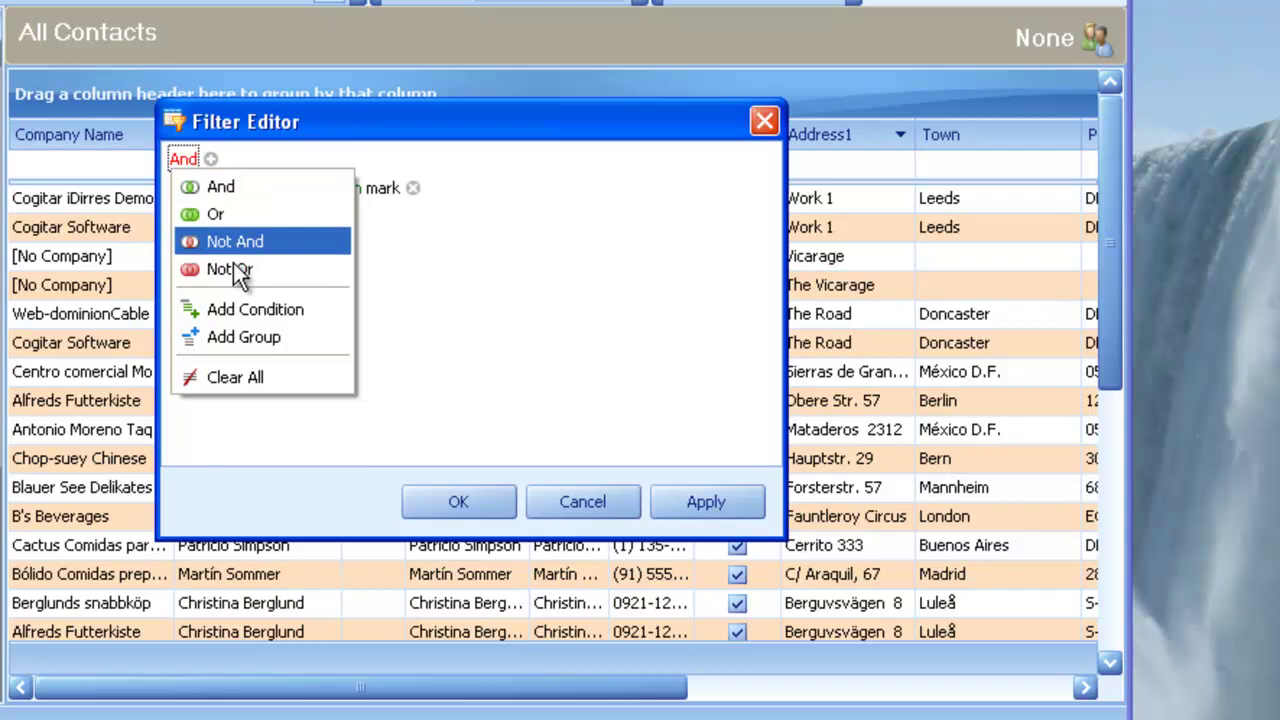
click(246, 337)
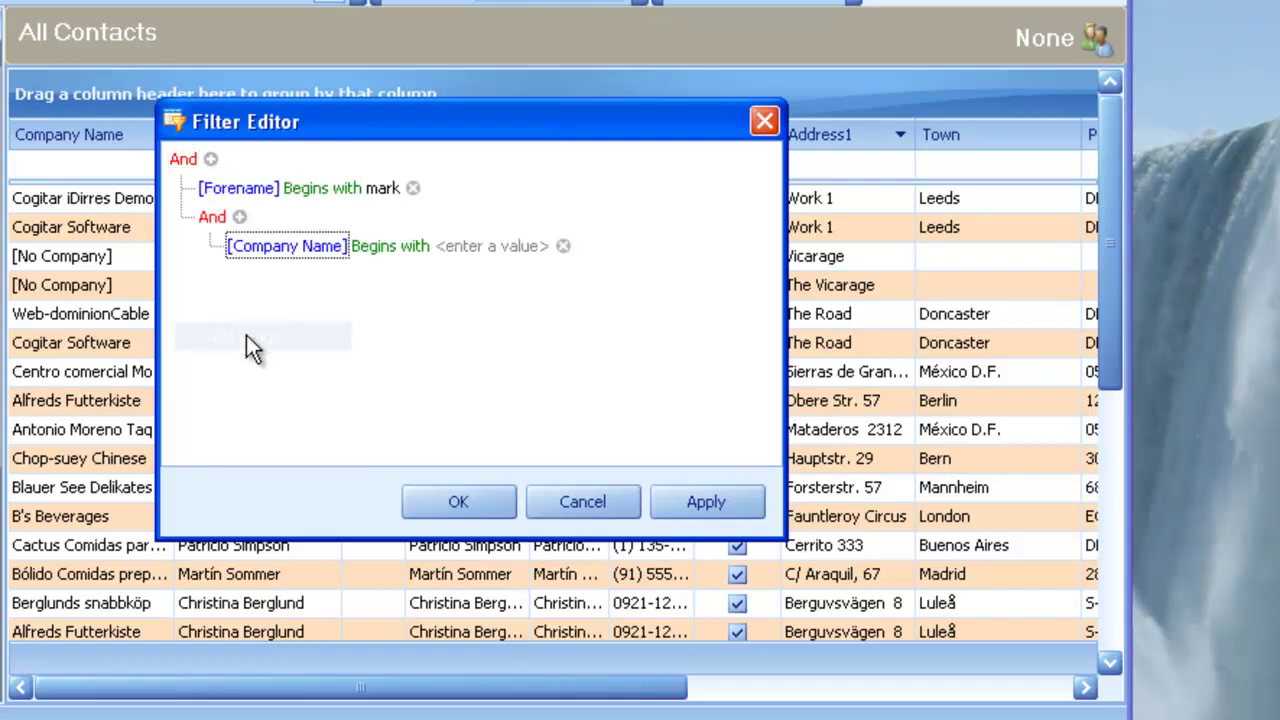
click(314, 247)
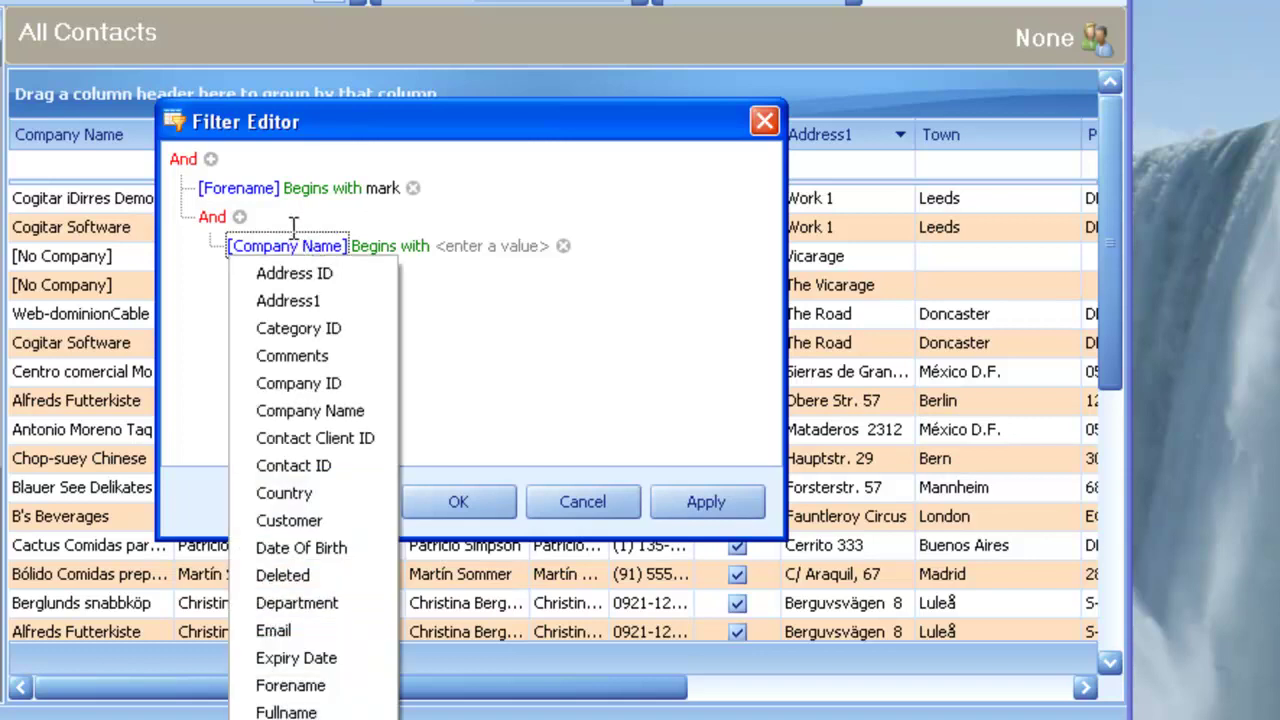
click(523, 244)
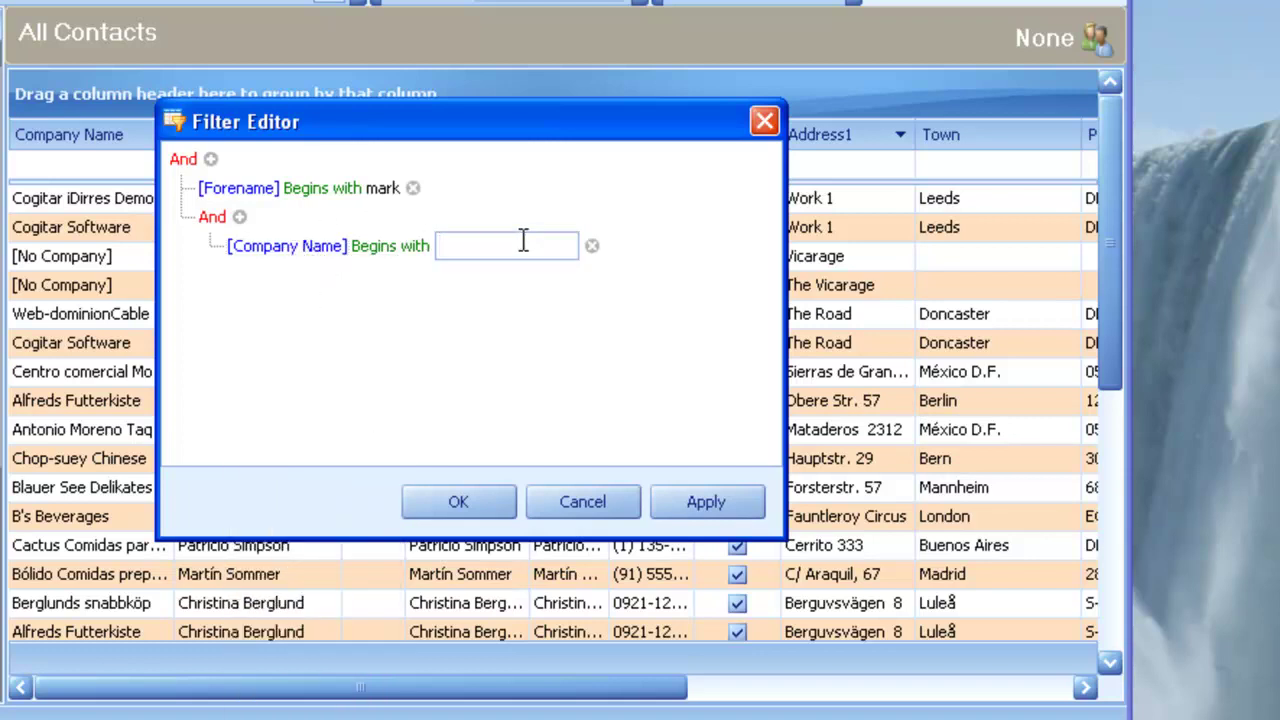
text(cogitar)
click(435, 503)
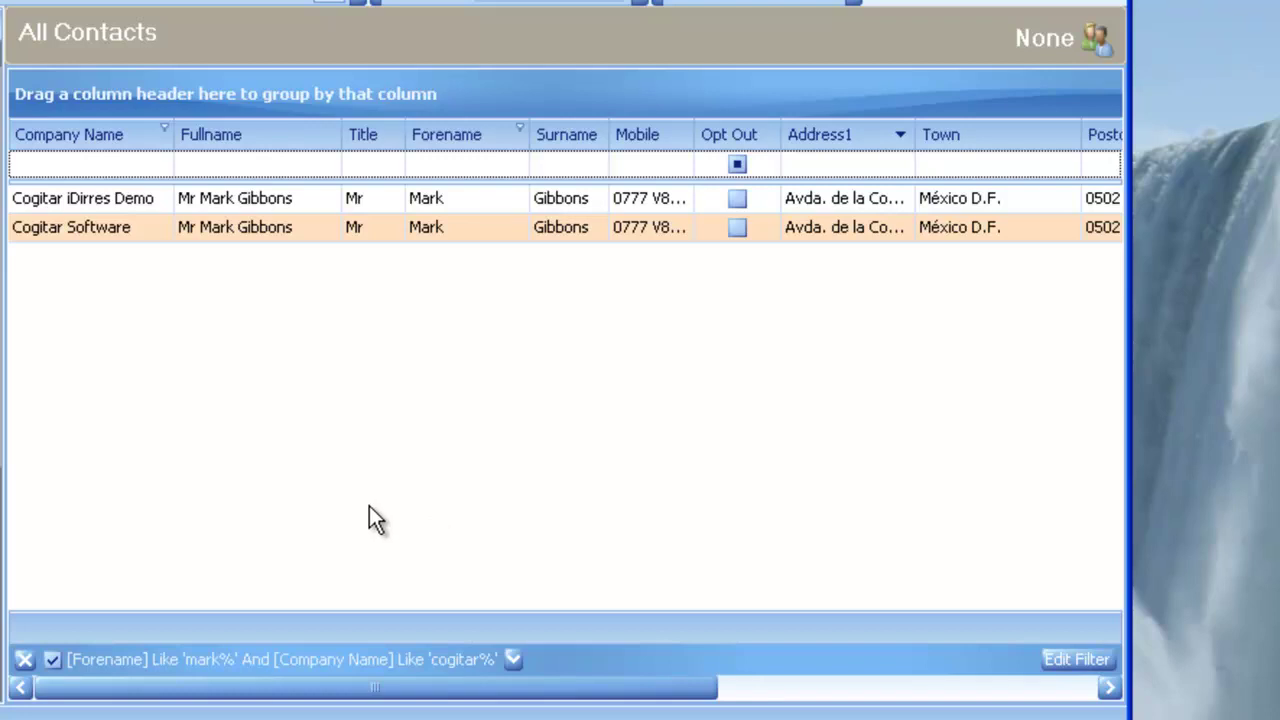
click(25, 660)
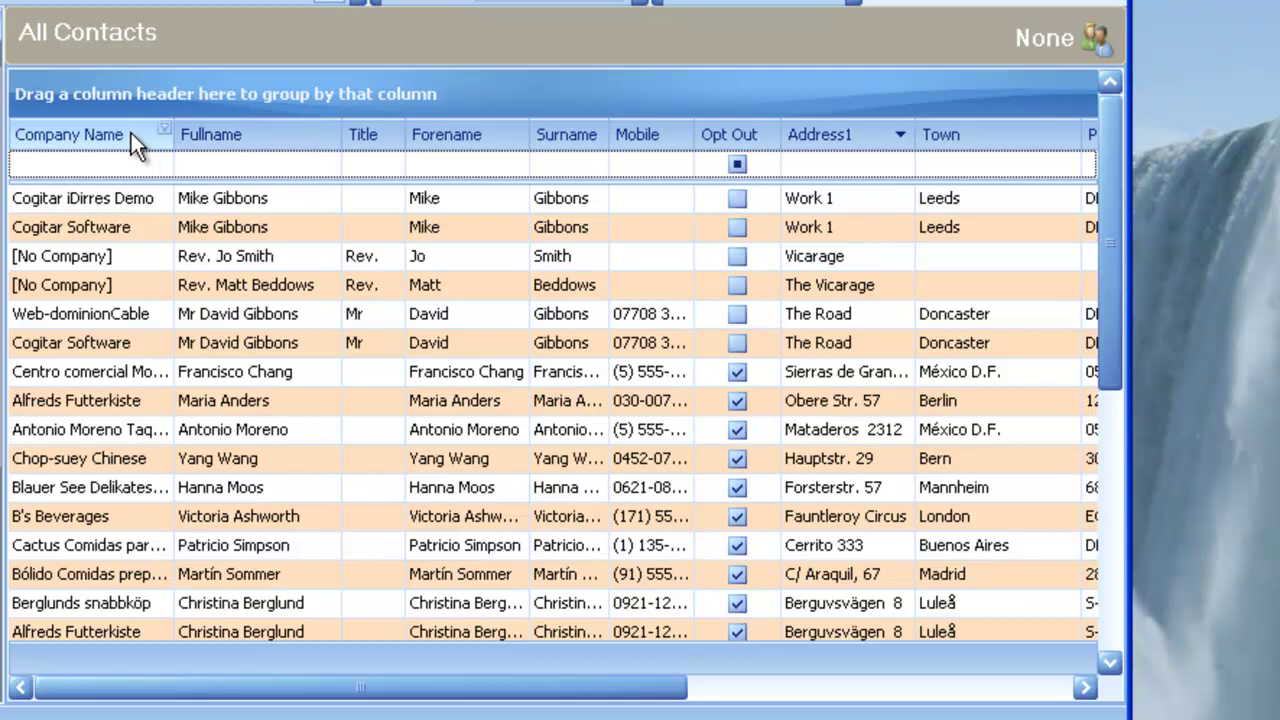
Add the Department column from the Column Chooser to the contacts grid, between Title and Forename.
right_click(264, 140)
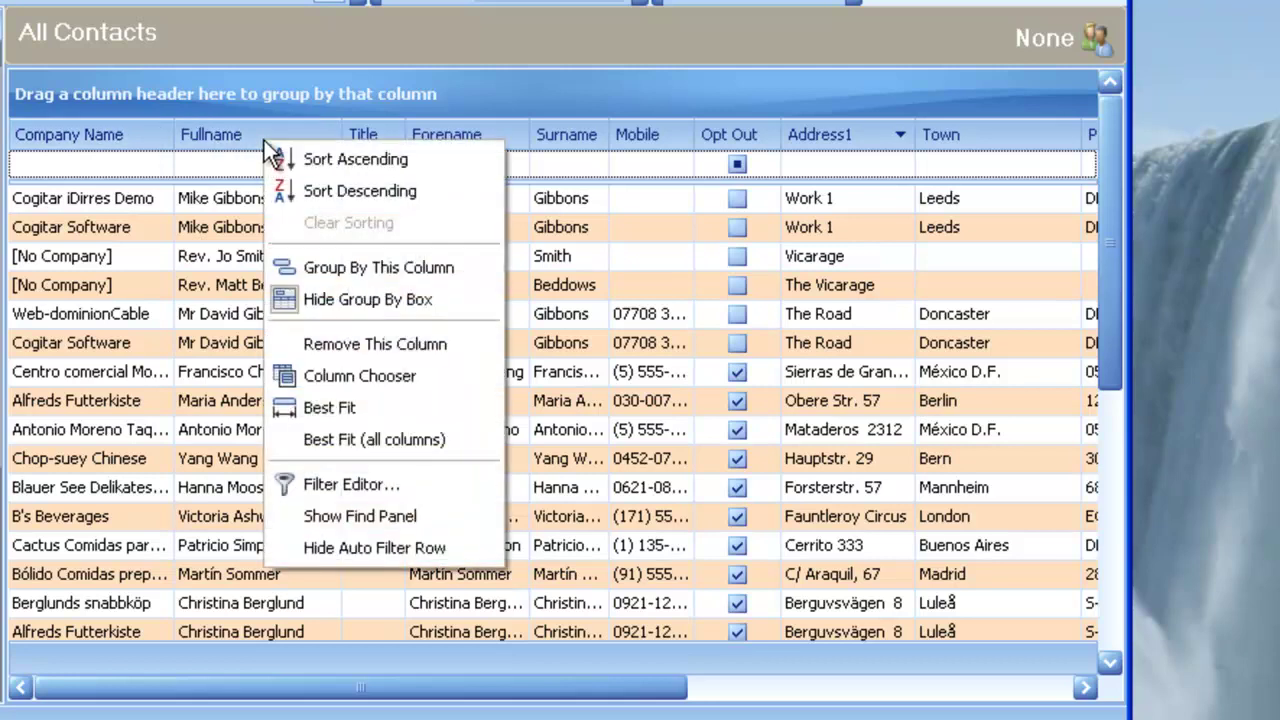
click(334, 386)
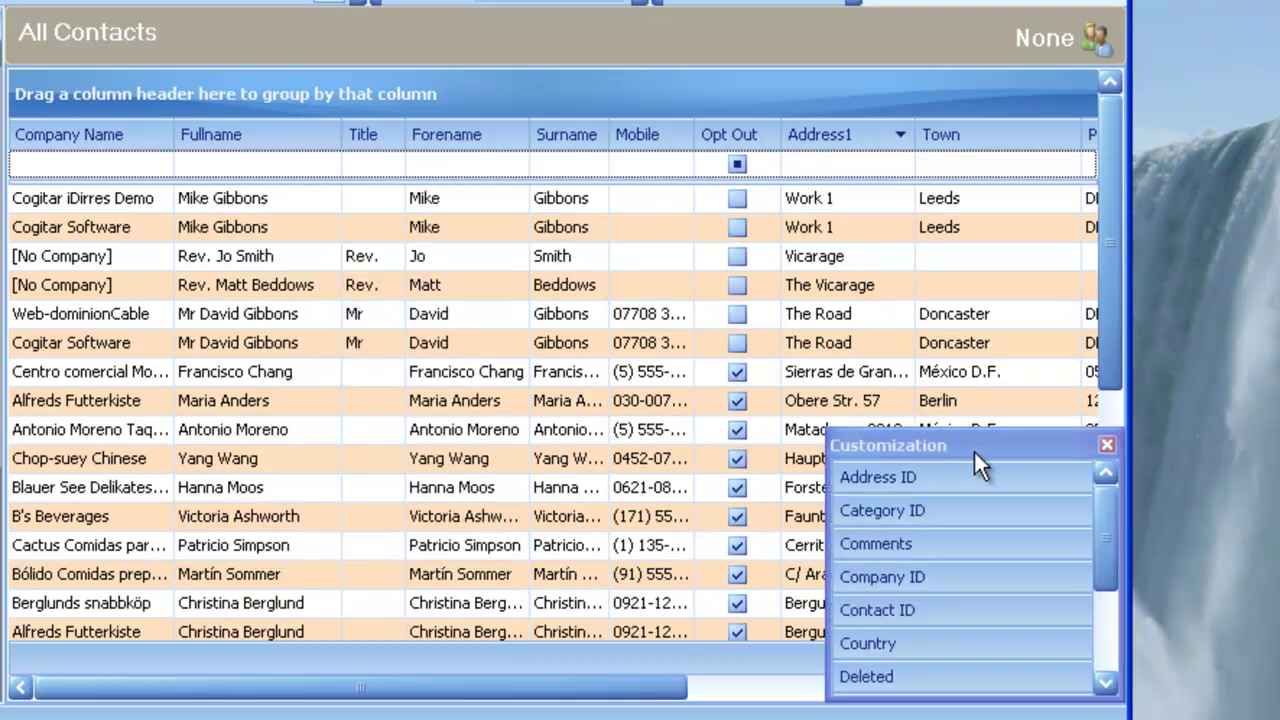
drag(941, 457, 707, 465)
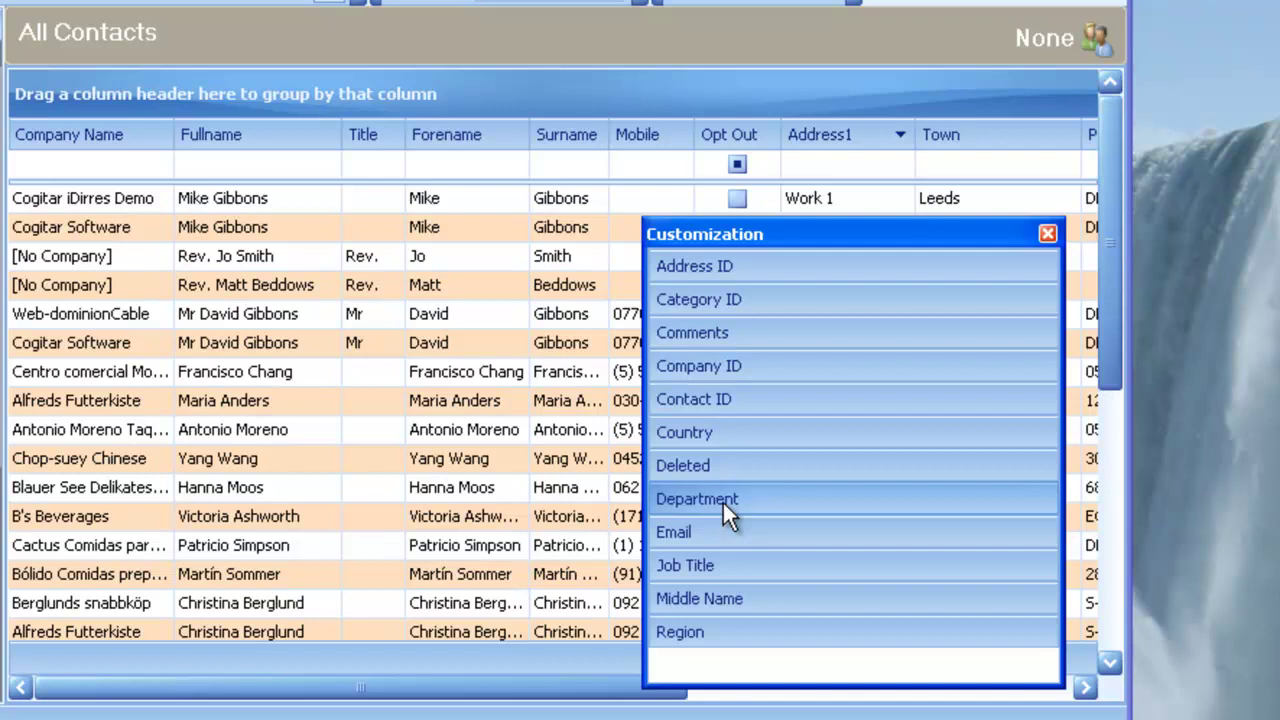
drag(723, 503, 345, 245)
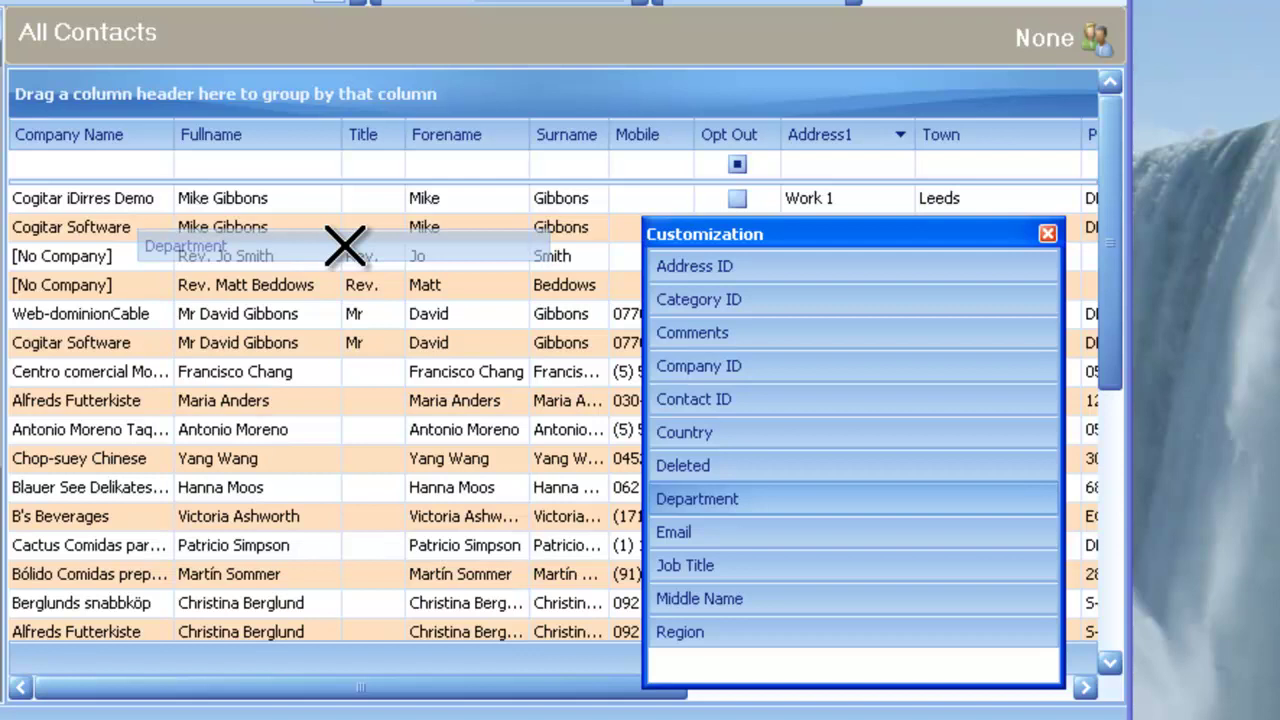
drag(344, 245, 344, 245)
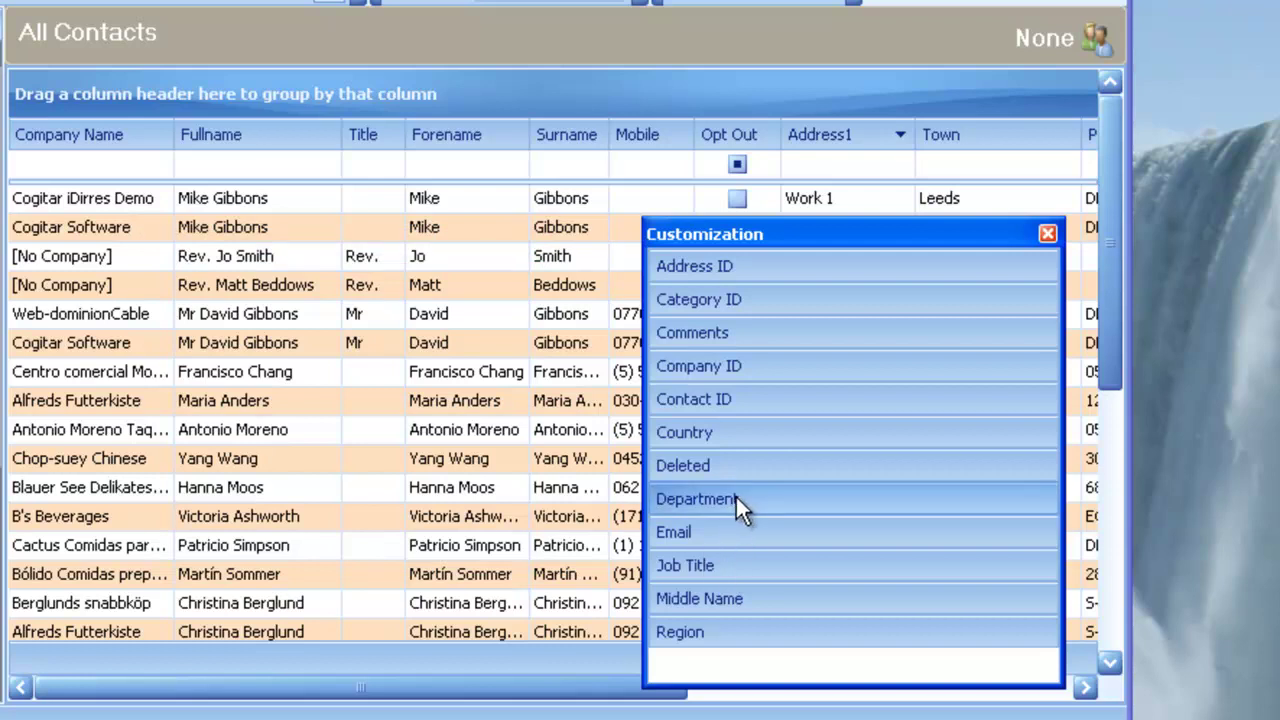
drag(736, 495, 400, 150)
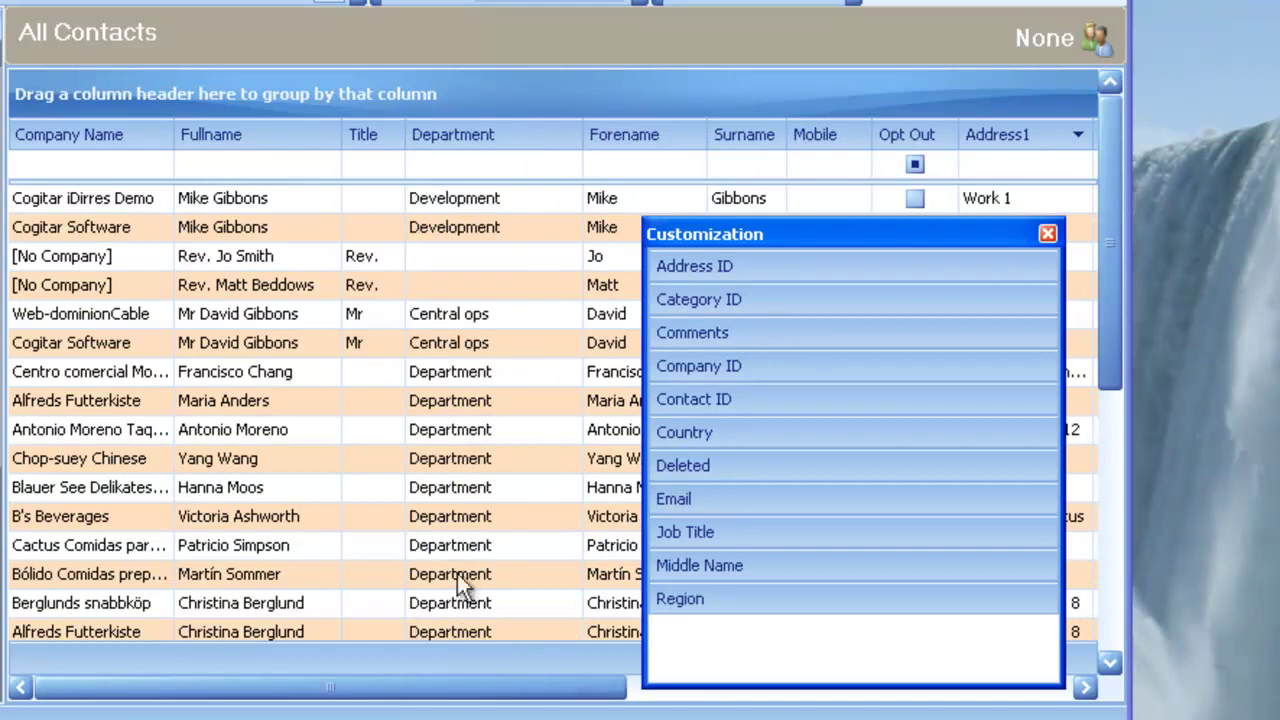
Close the Customization window listing the unused contact columns.
click(453, 170)
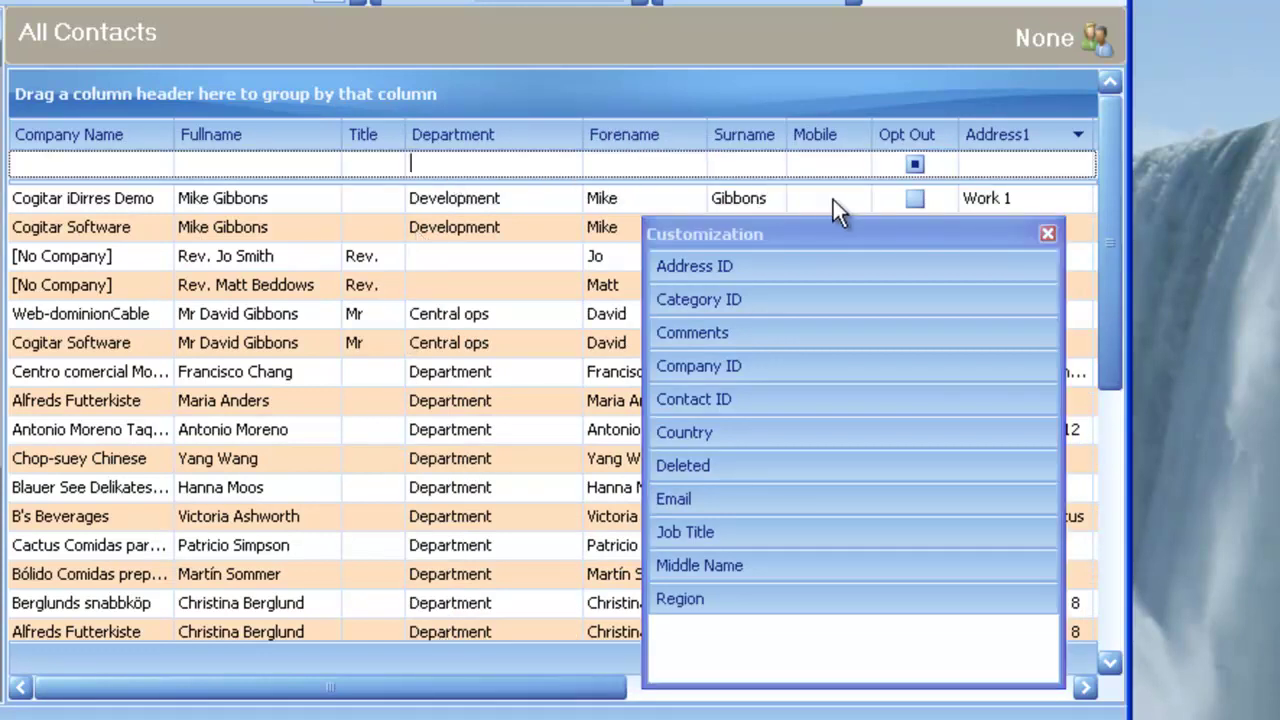
click(1049, 233)
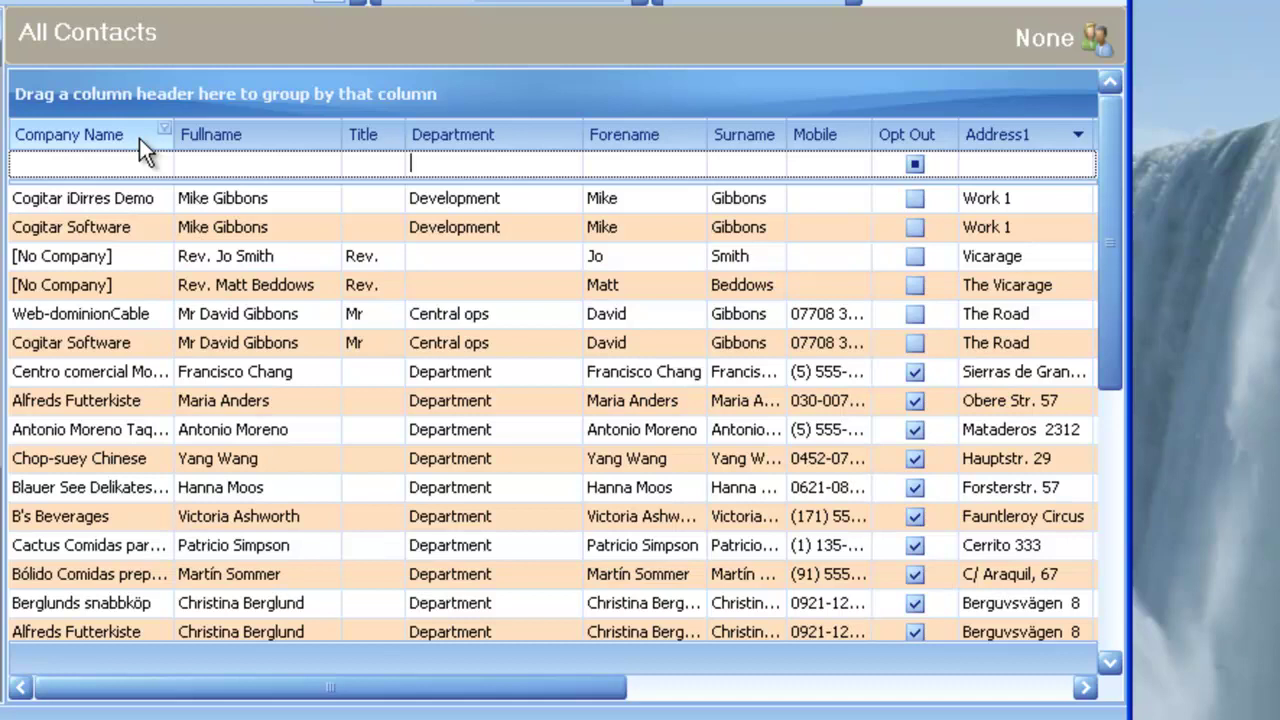
Show the Find Panel above the contacts grid and search all columns for a contact's first name.
right_click(76, 123)
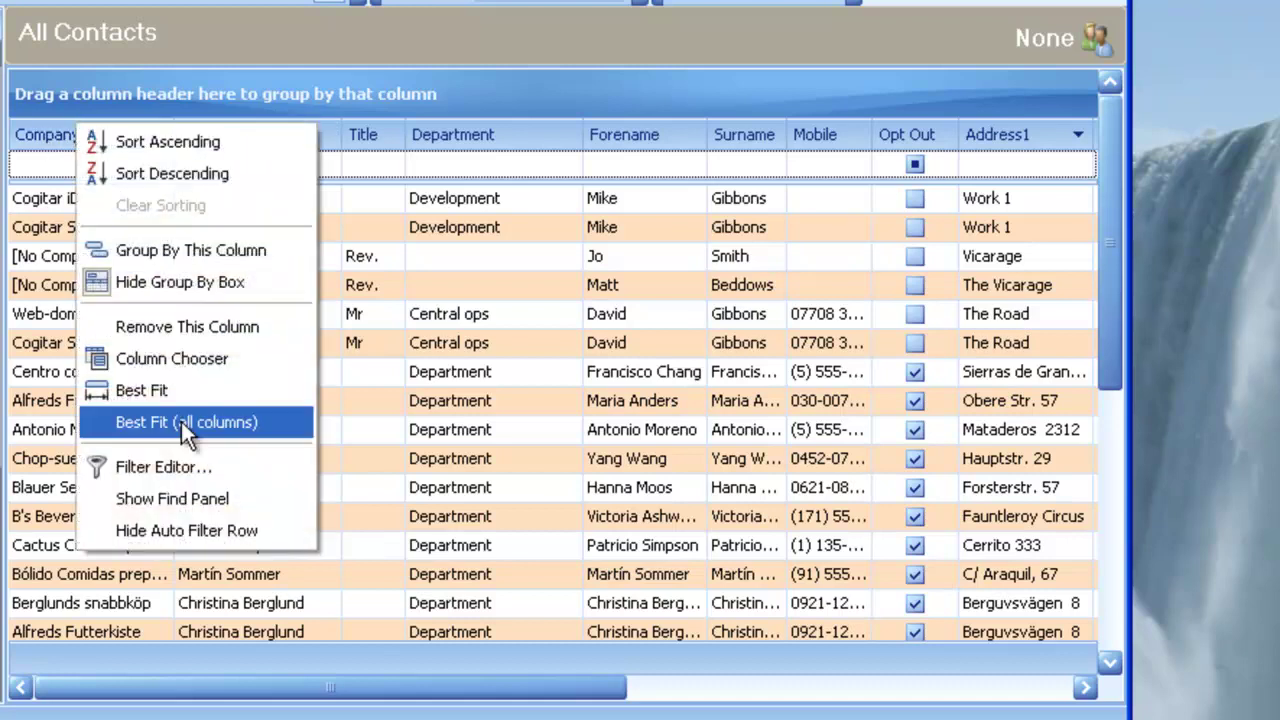
click(191, 500)
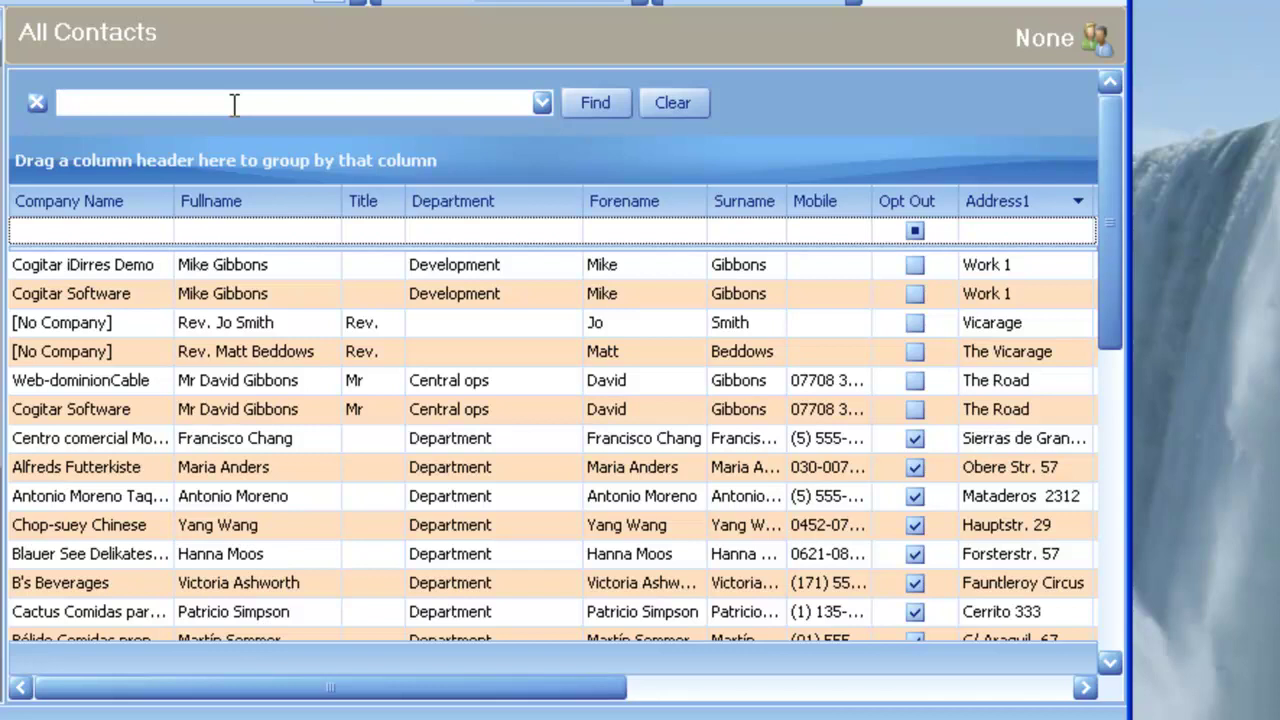
text(mark)
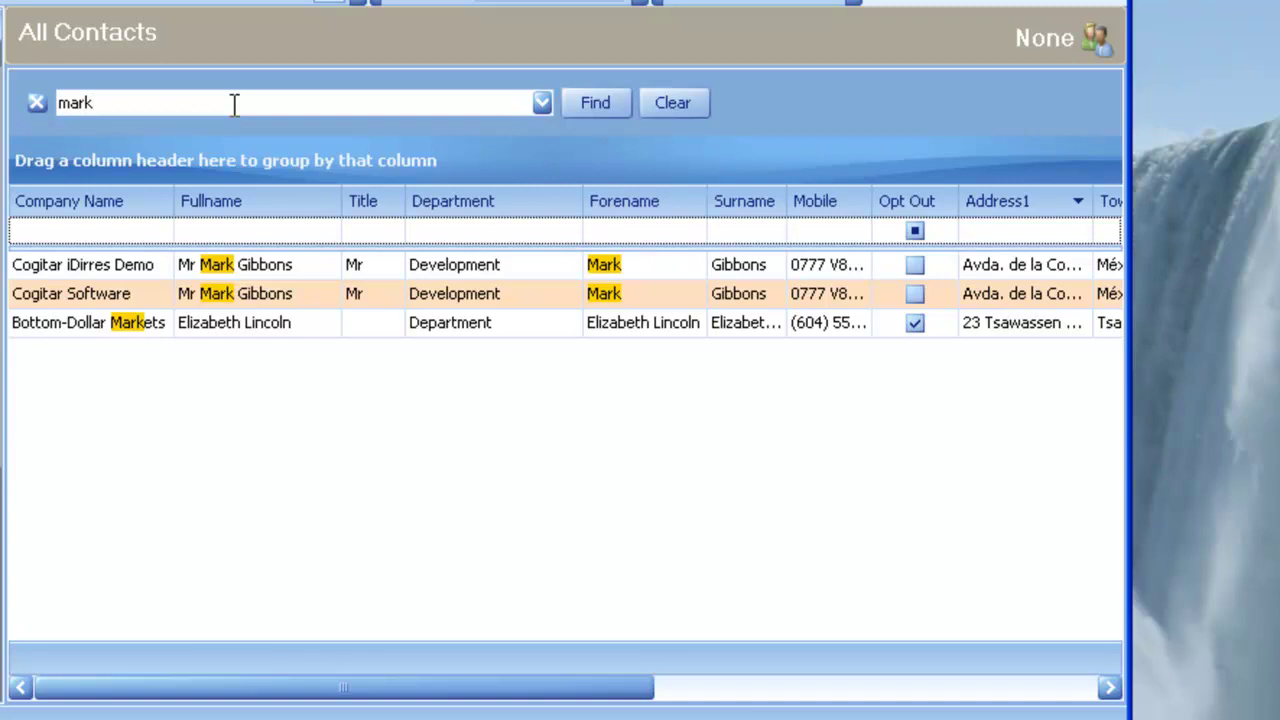
Search the contacts in the Find Panel for "ar" and "men" in turn, and empty the search text.
key(BackSpace)
key(BackSpace)
key(BackSpace)
key(BackSpace)
text(ar)
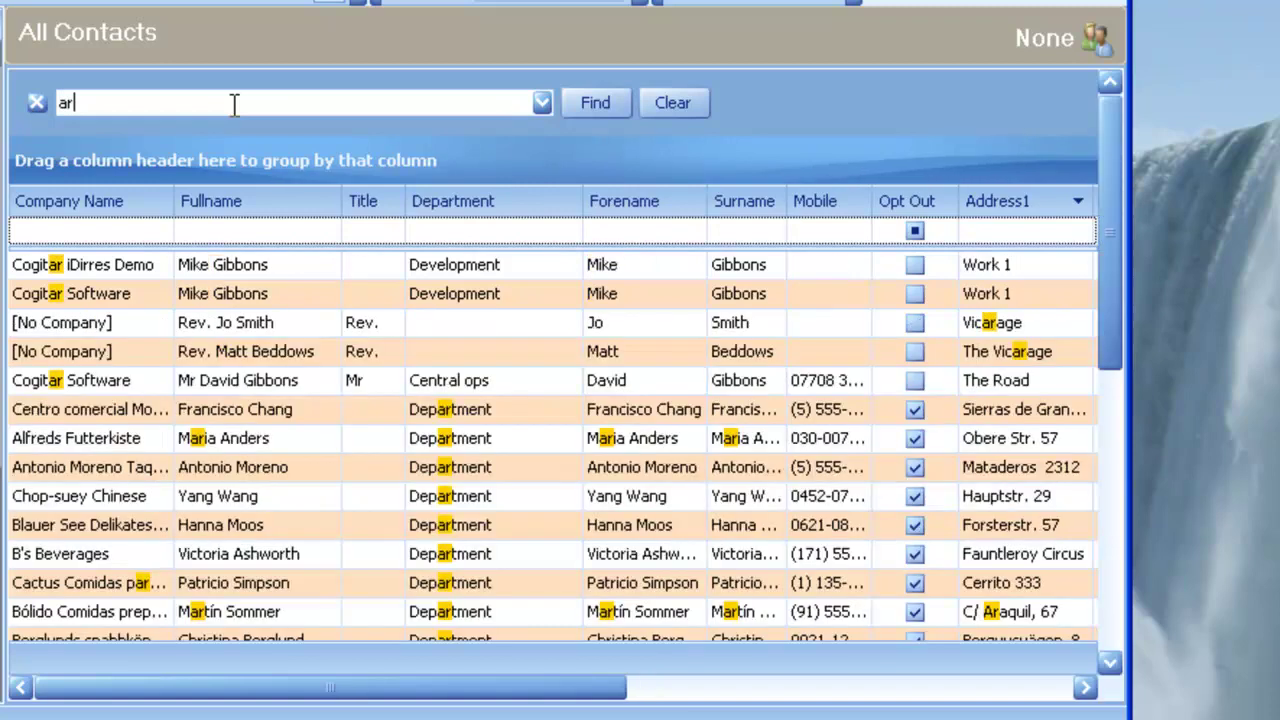
key(BackSpace)
key(BackSpace)
text(men)
key(BackSpace)
key(BackSpace)
key(BackSpace)
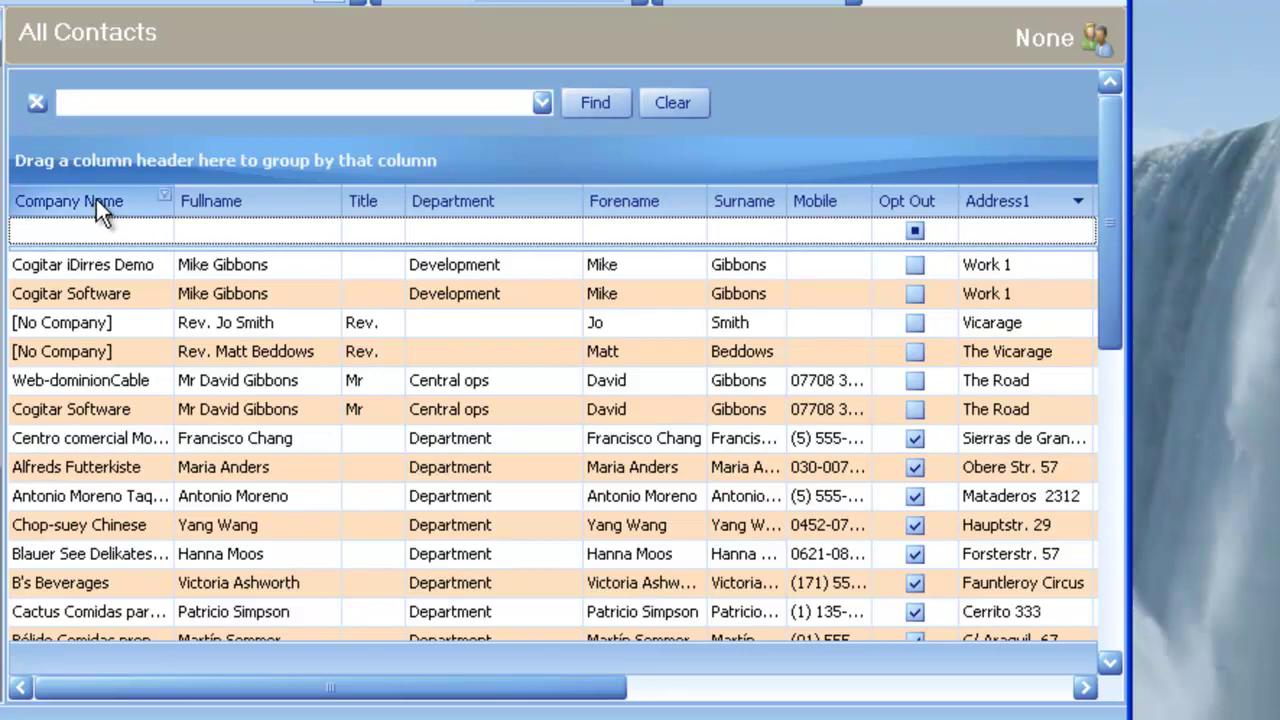
Group the contacts by Company Name, ungroup them, and apply the same grouping again.
drag(96, 199, 96, 158)
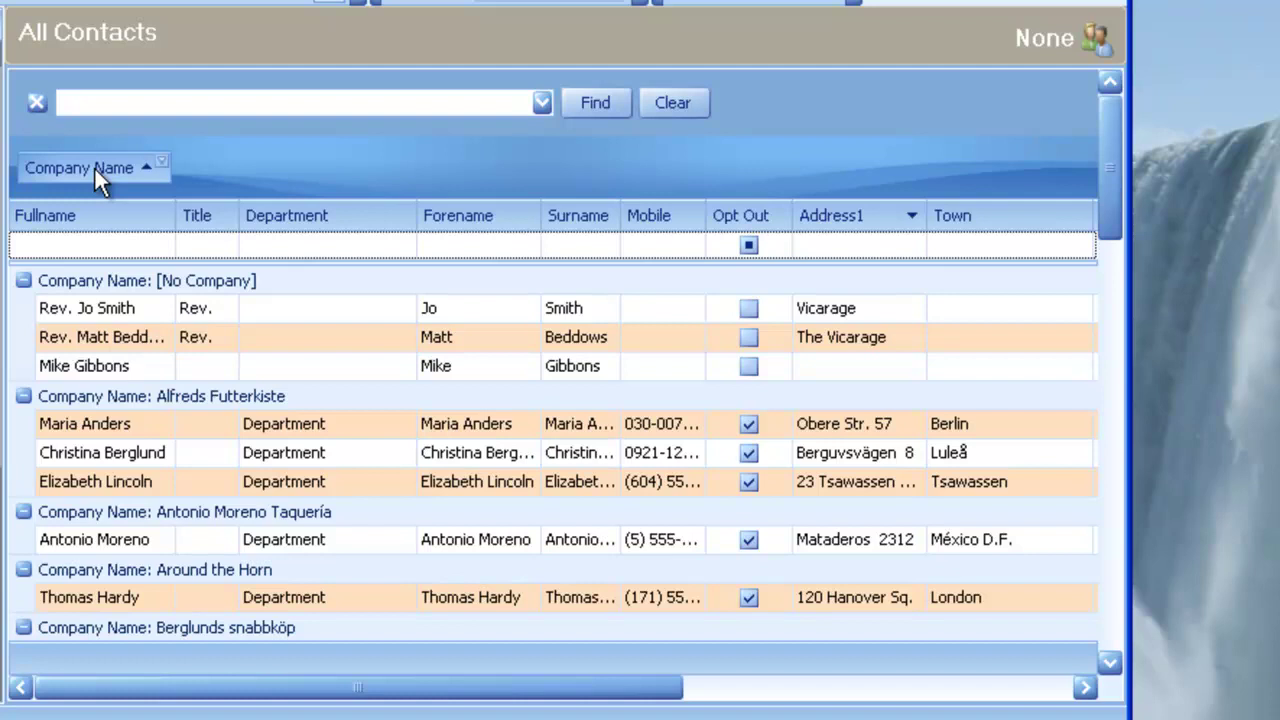
drag(94, 166, 74, 216)
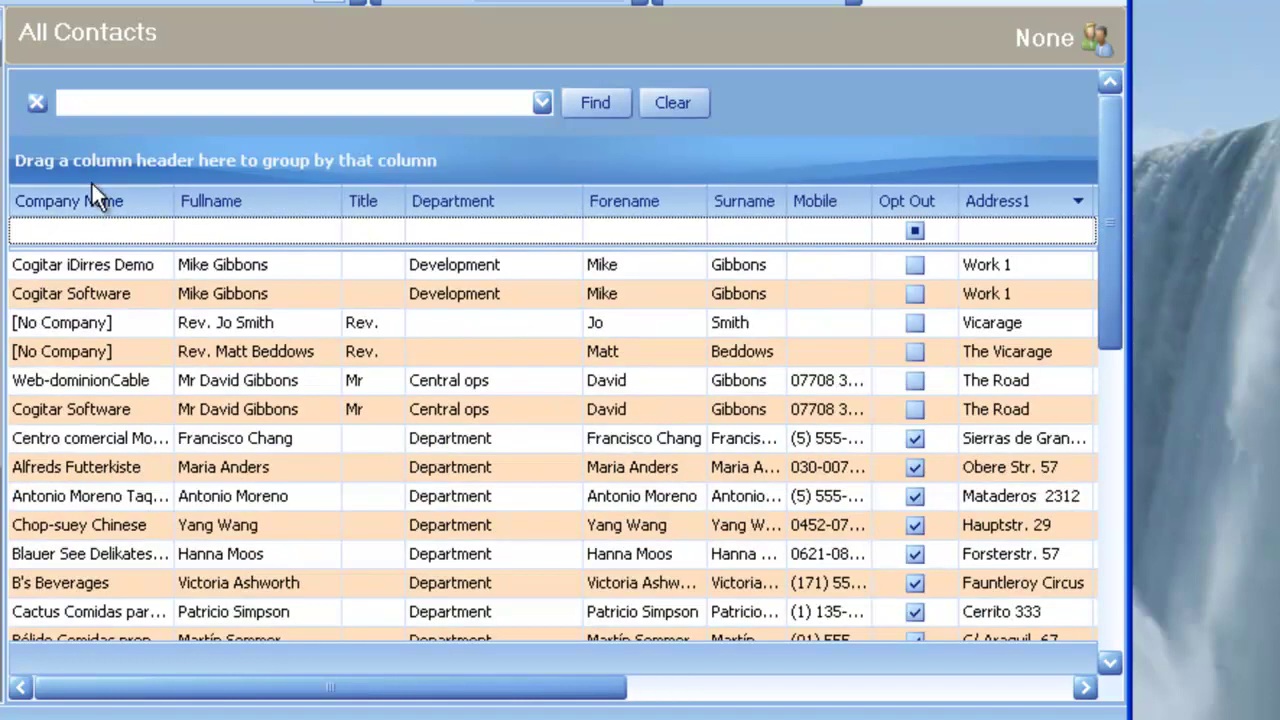
right_click(92, 206)
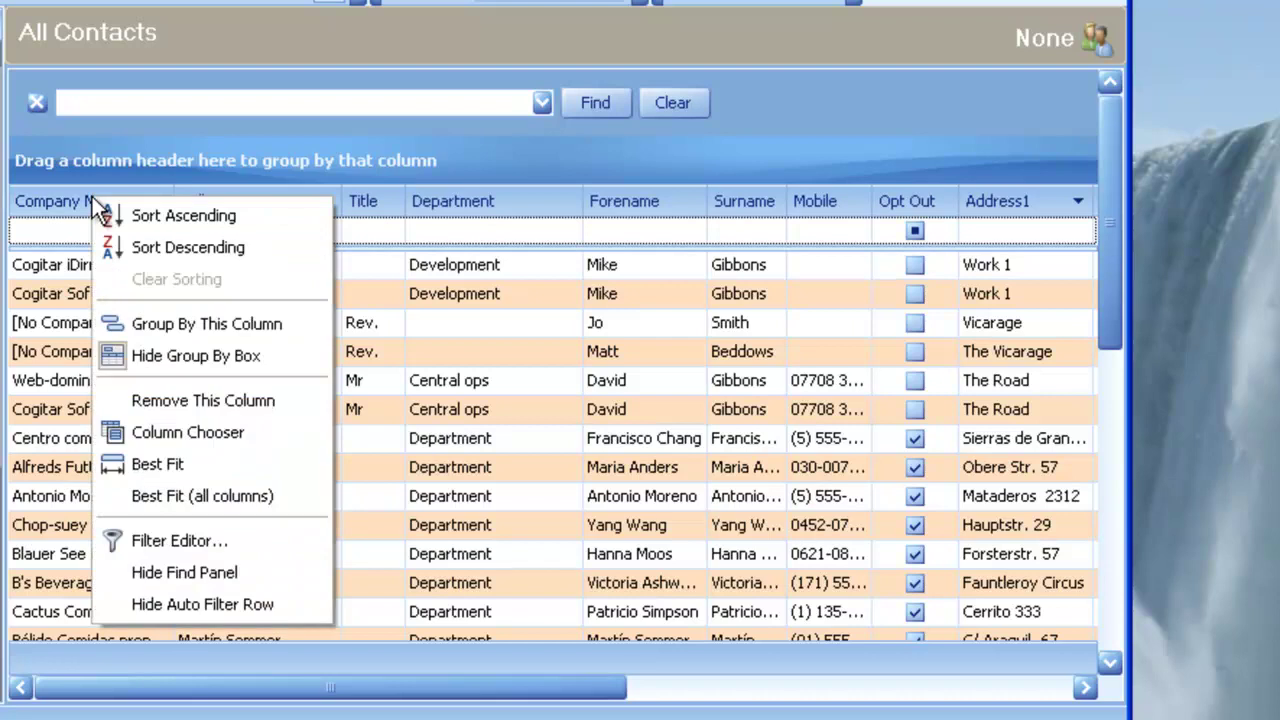
click(126, 322)
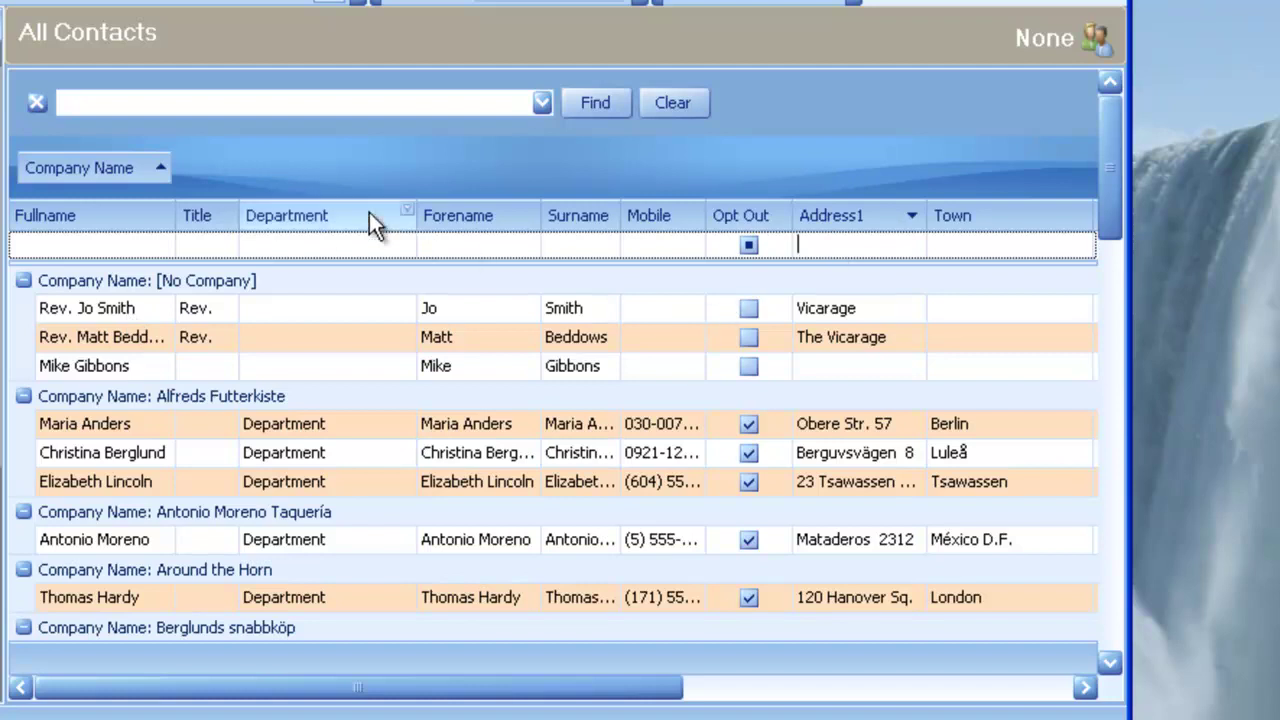
Filter the grouped contacts by "dep" in the Department column of the auto filter row, and clear the filter.
right_click(311, 219)
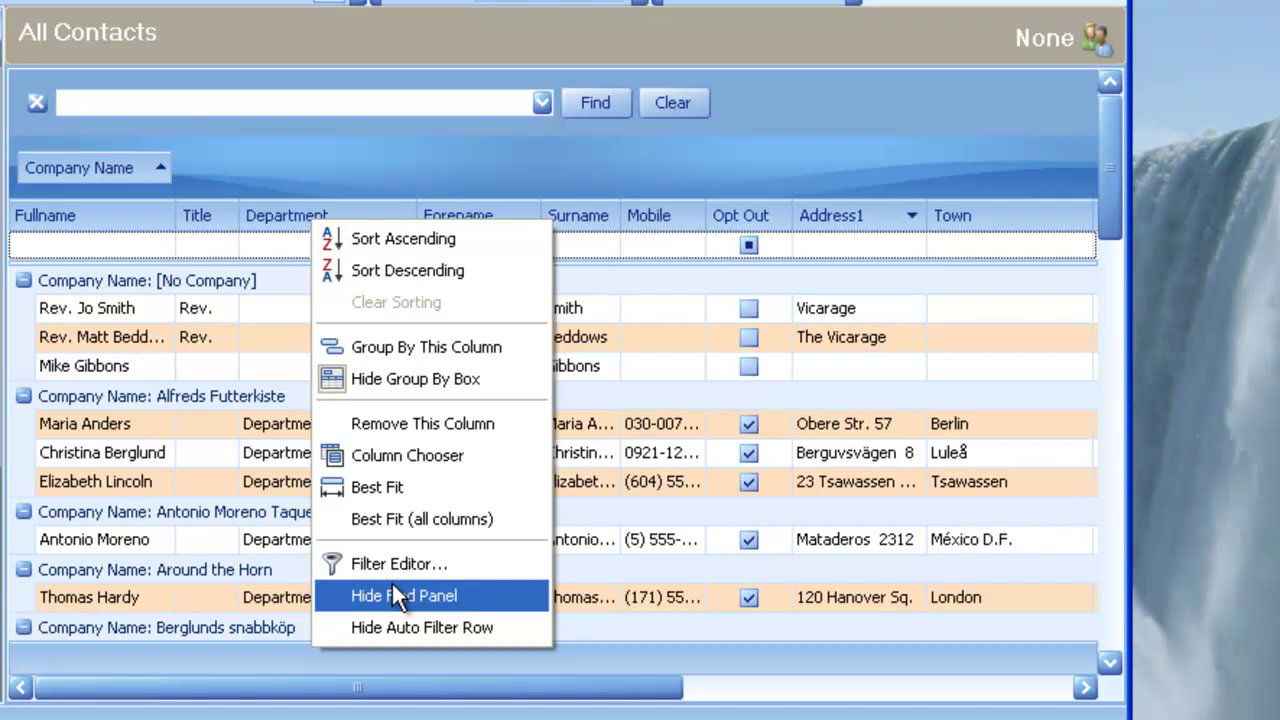
click(274, 236)
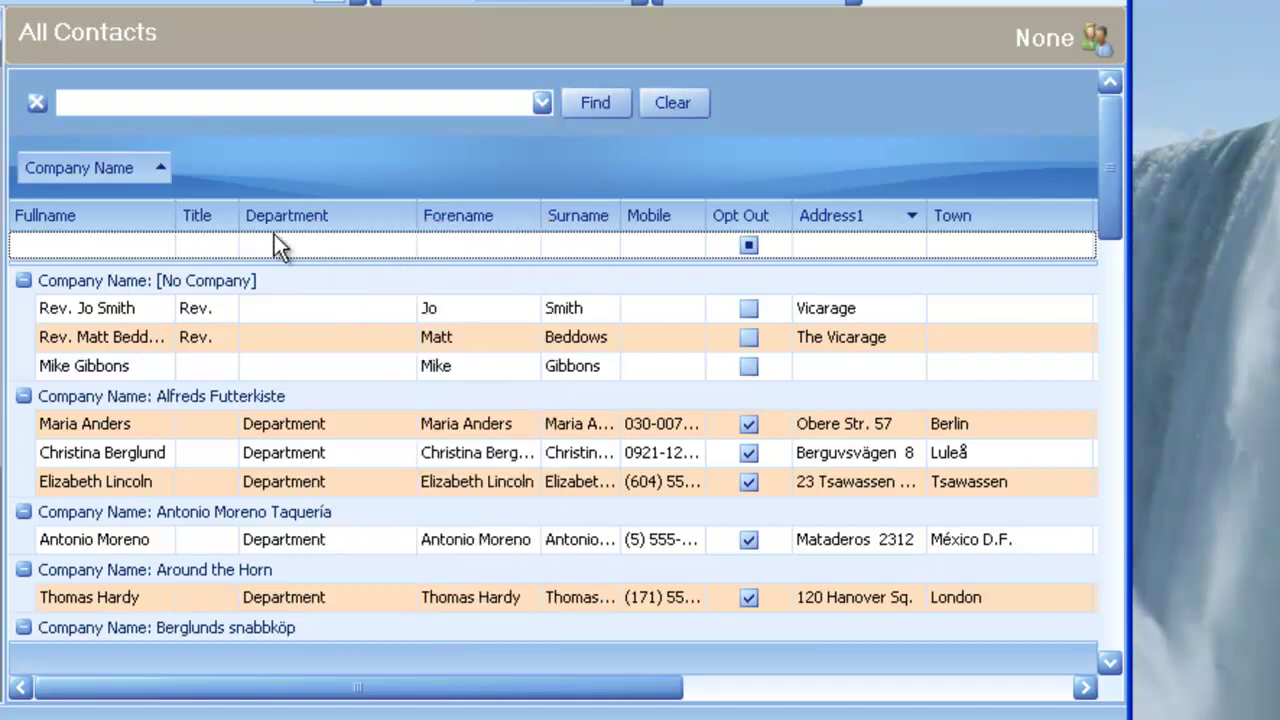
text(dep)
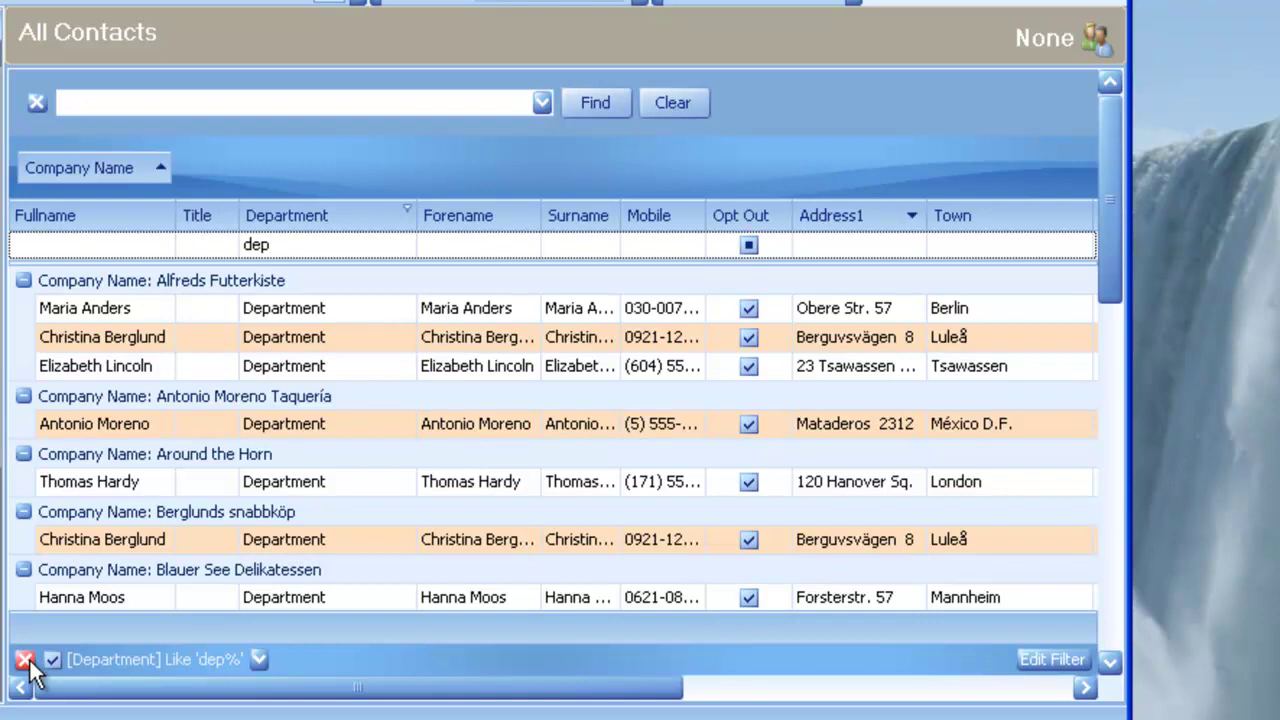
click(26, 661)
Filter the grouped contacts by "be" in the Town column of the auto filter row.
drag(168, 694, 288, 694)
click(793, 249)
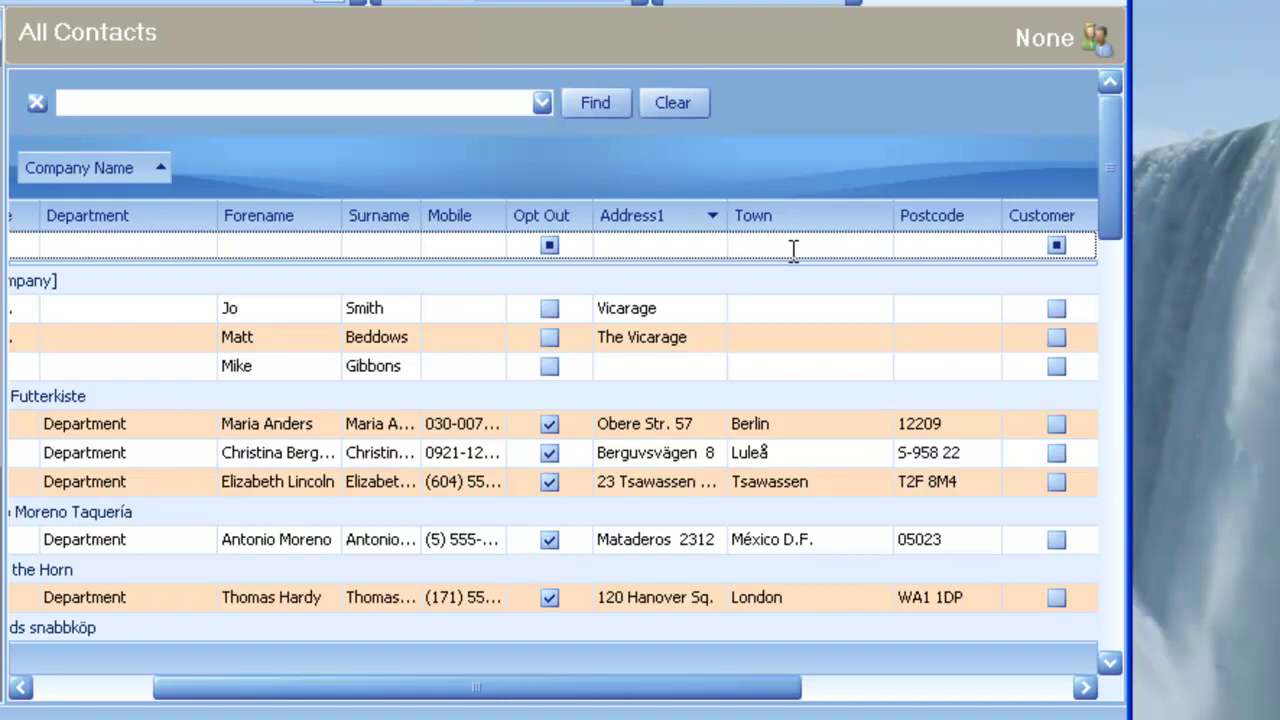
text(be)
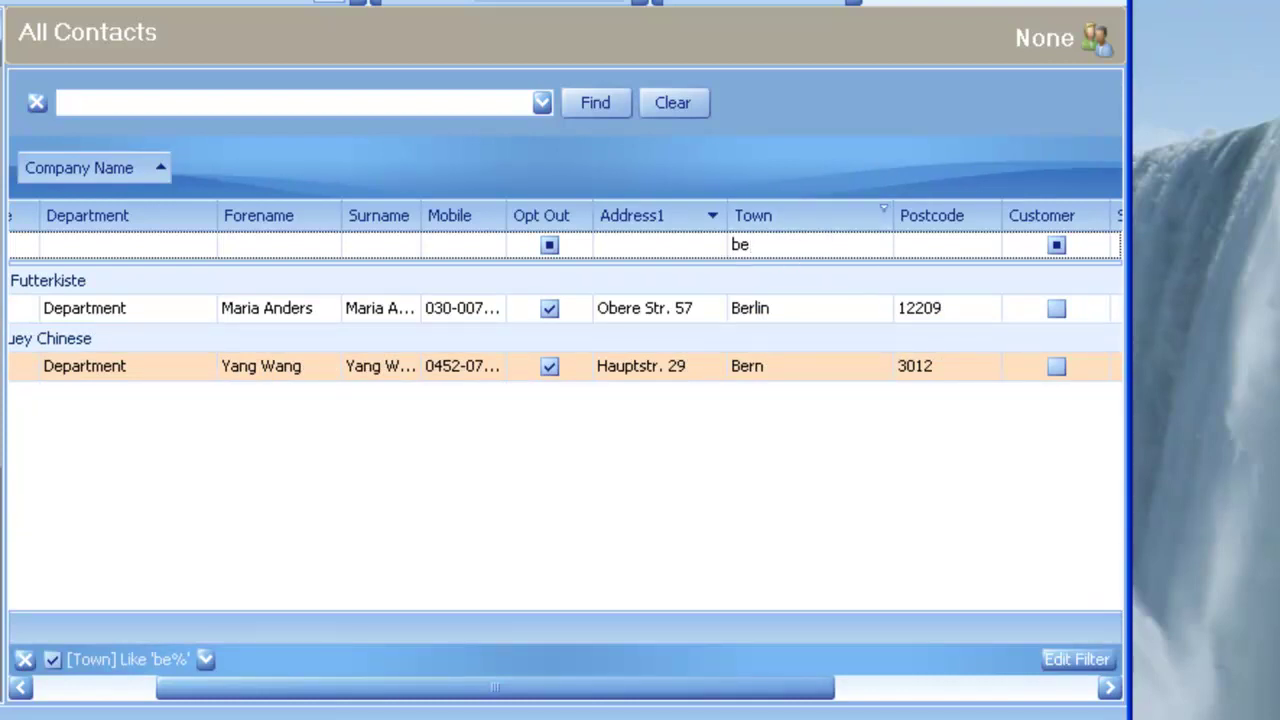
click(66, 688)
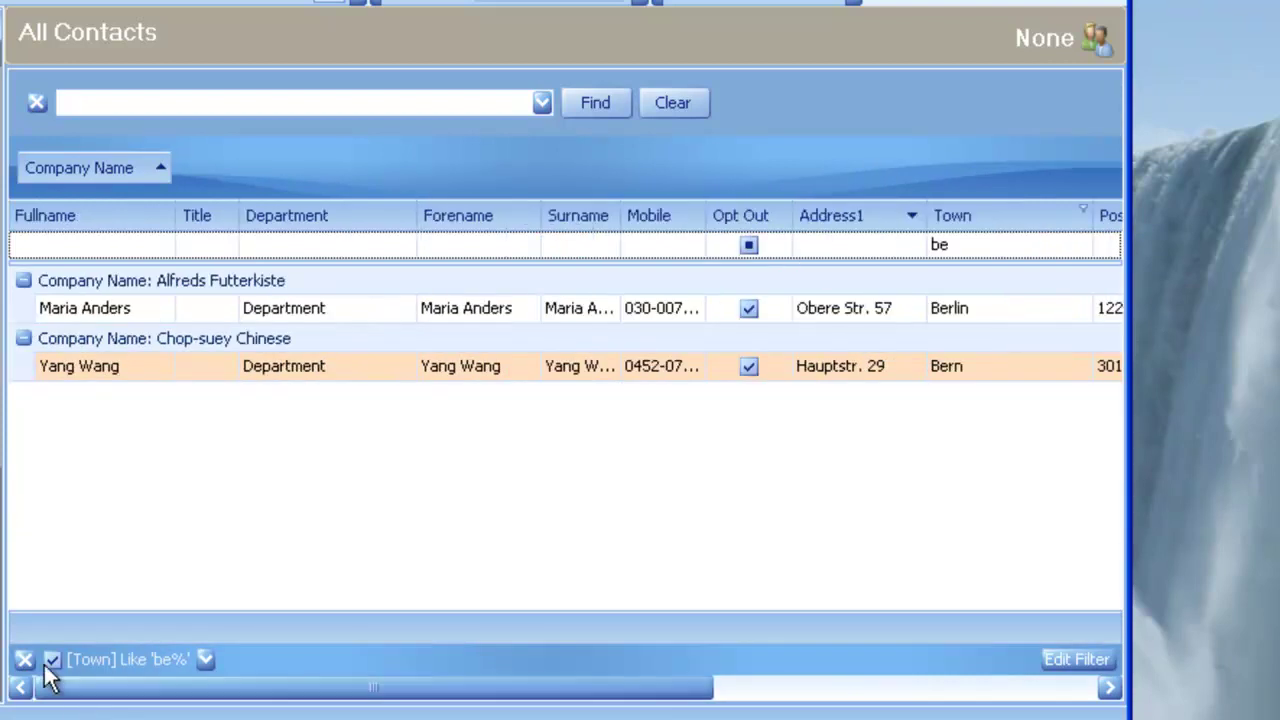
Select all the filtered contacts and export them to Excel as All Contacts2.xls in CogitarFolder.
right_click(106, 306)
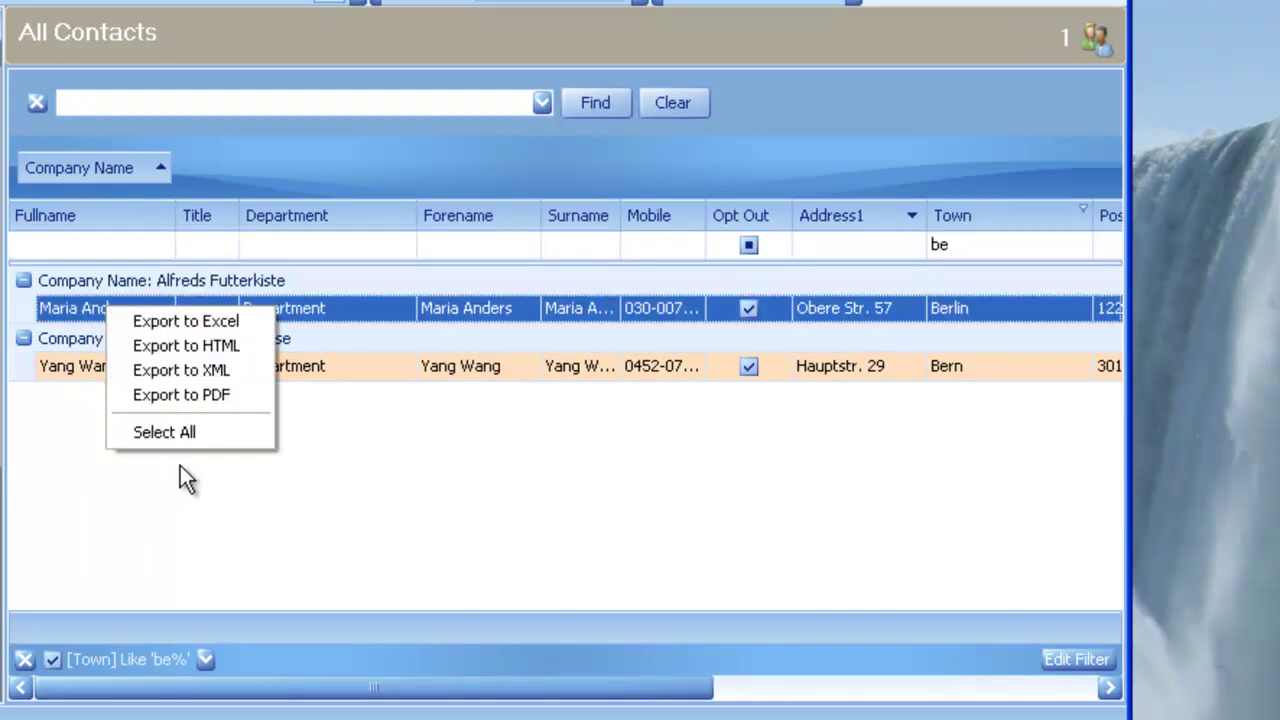
click(198, 432)
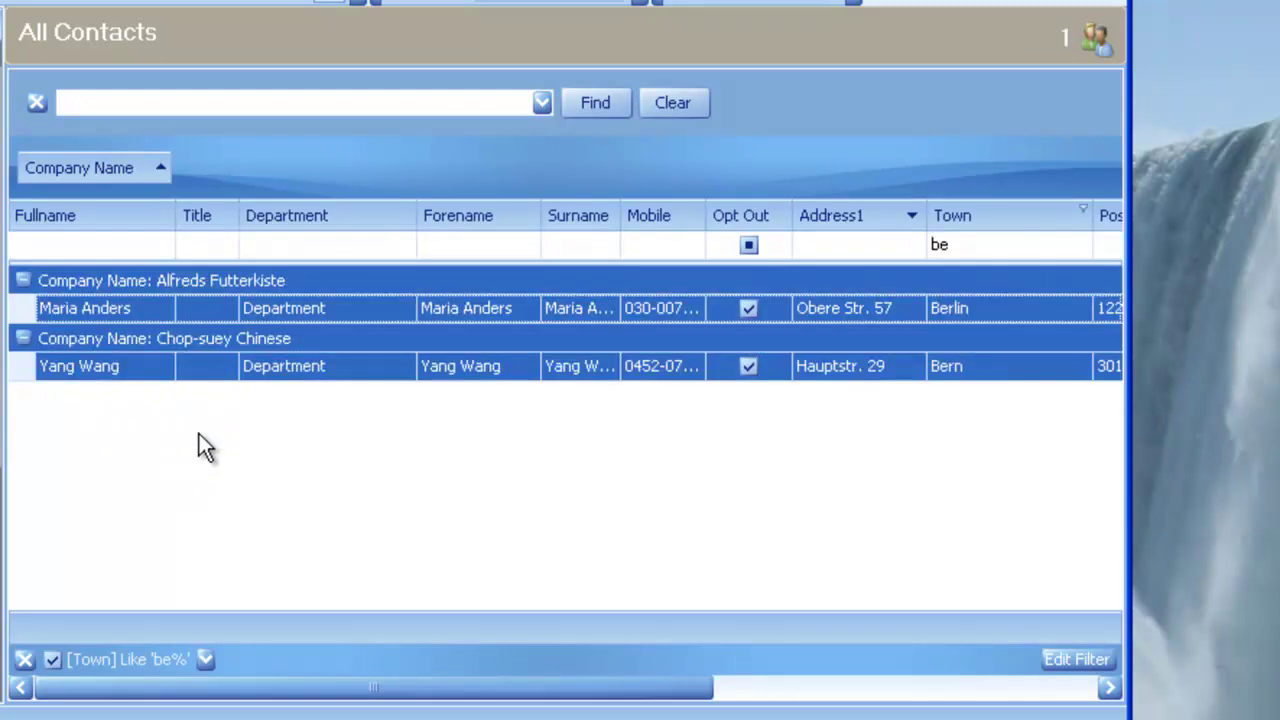
right_click(198, 310)
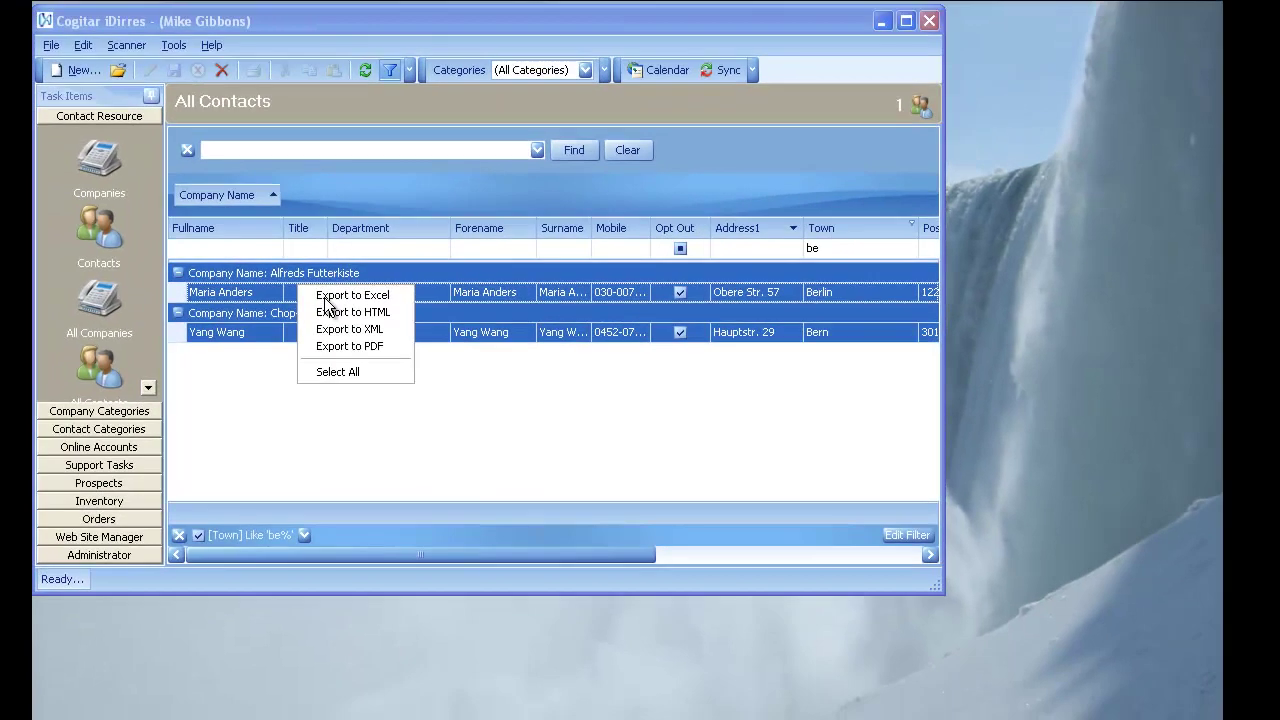
click(325, 297)
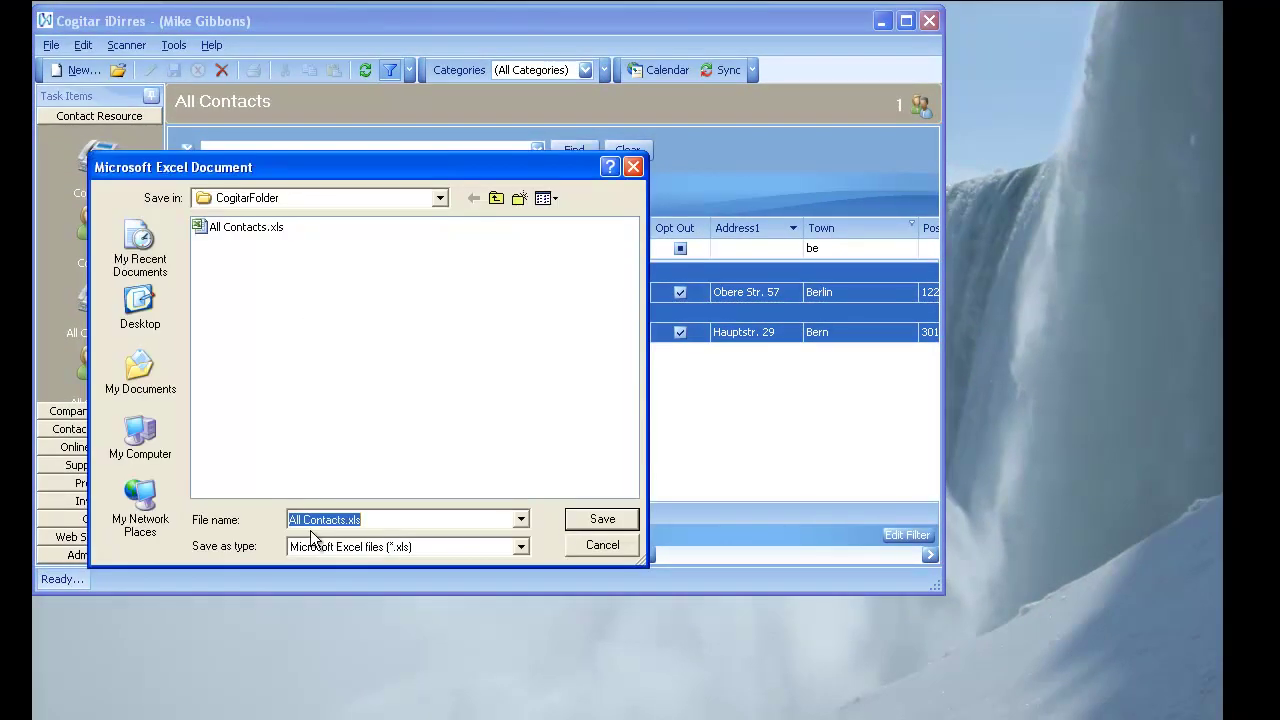
click(348, 519)
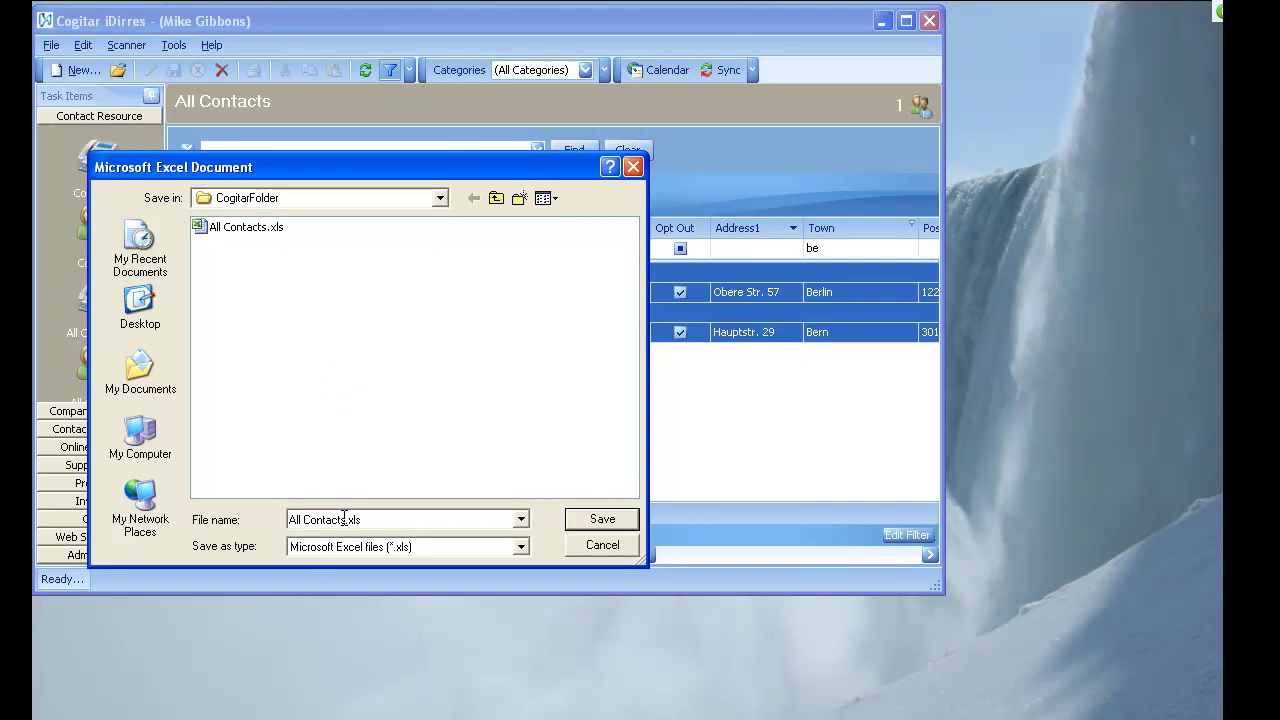
text(2)
click(615, 524)
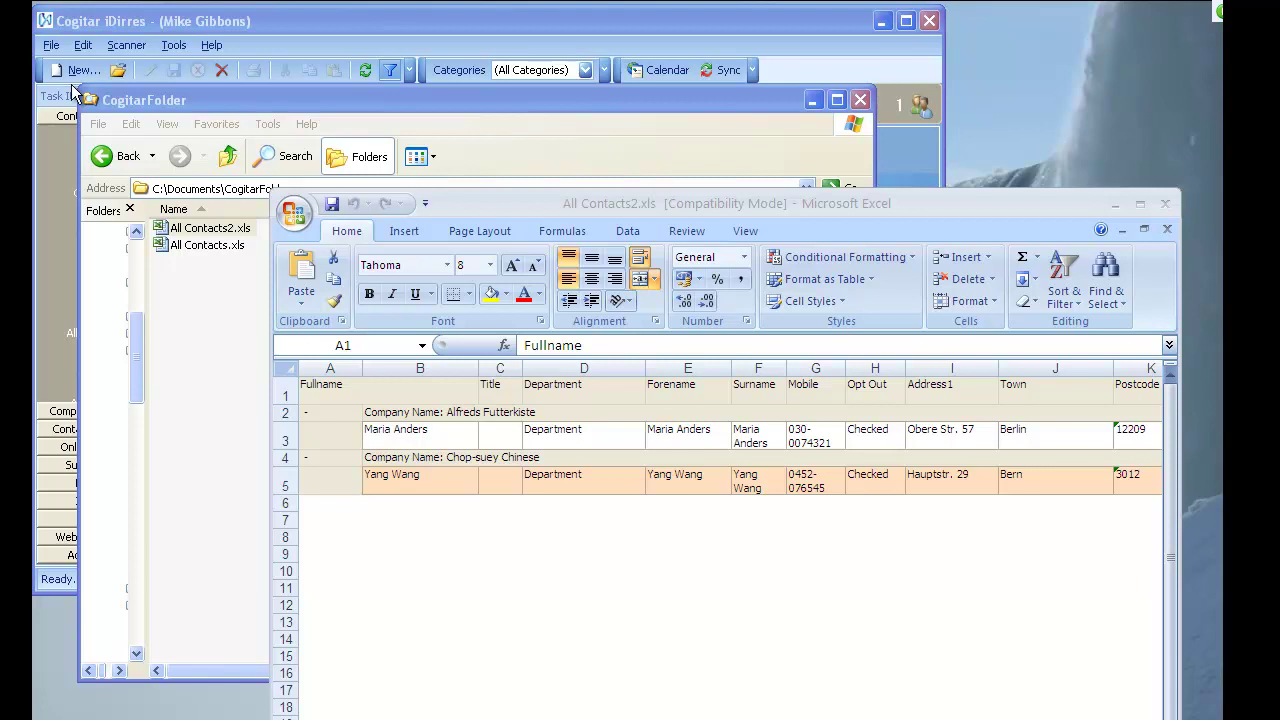
Locate All Contacts2.xls in the CogitarFolder window and bring its open workbook in Excel to the front.
click(230, 104)
click(222, 229)
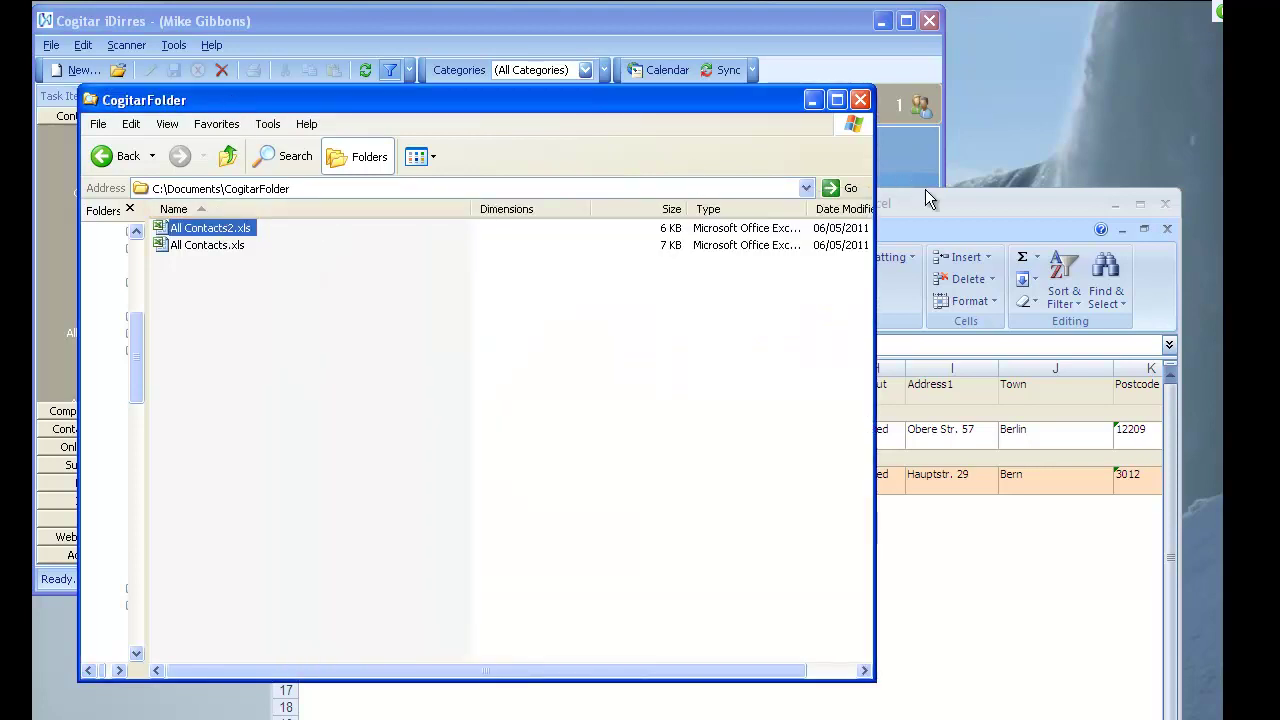
click(946, 229)
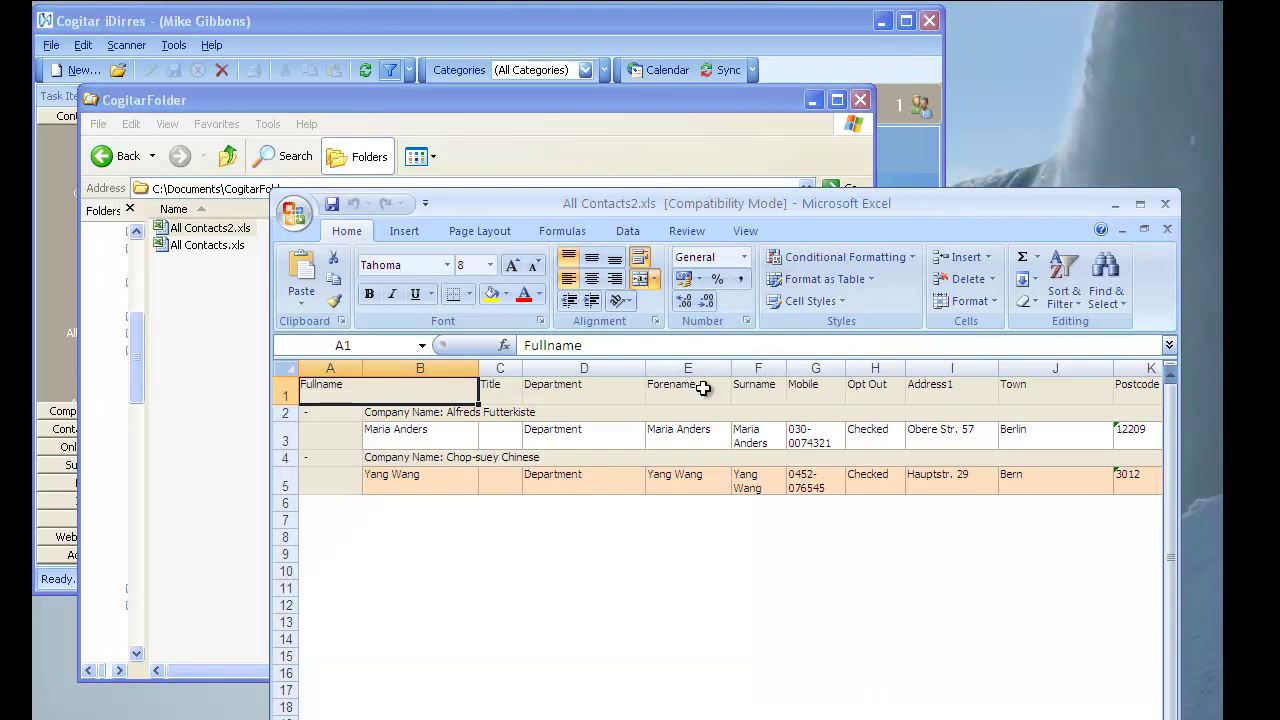